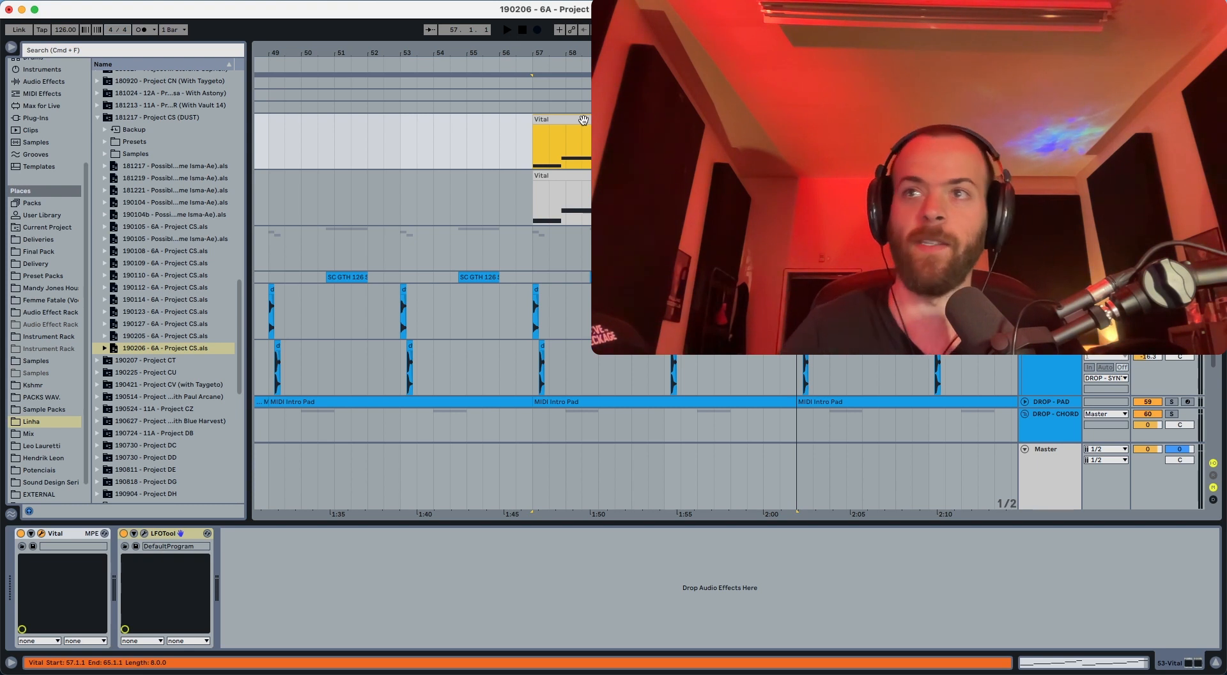
- Mute the DROP - PAD track and play the drop from bar 57
click(1147, 402)
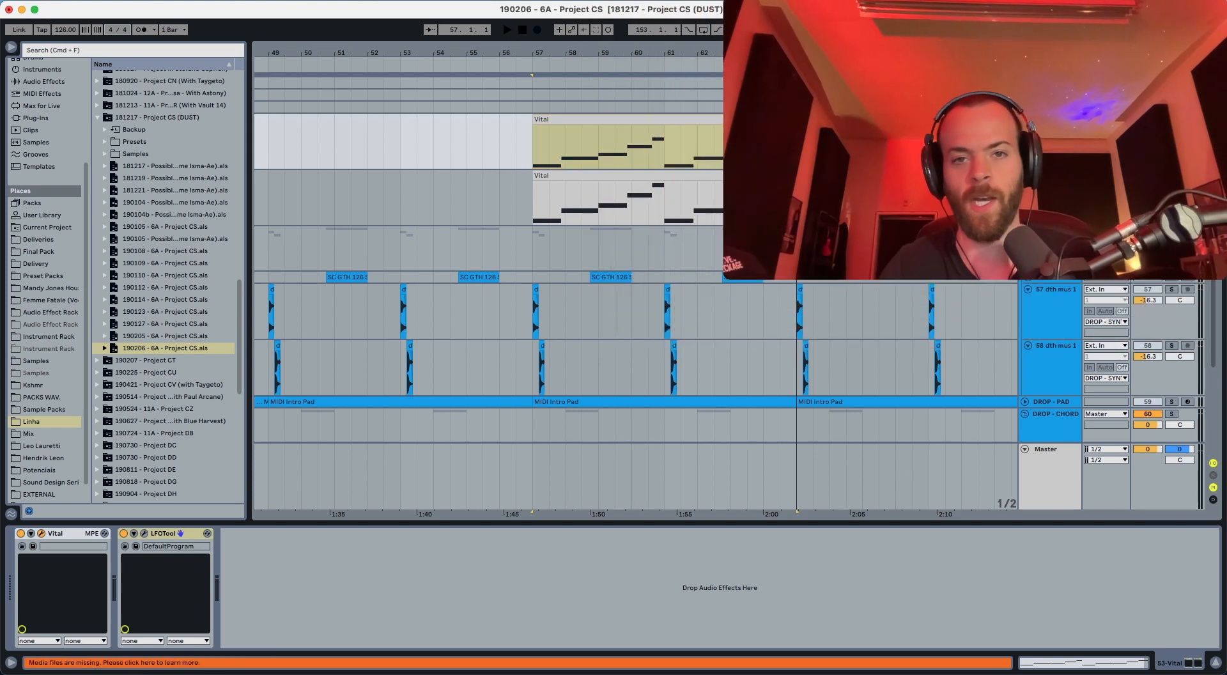
key(space)
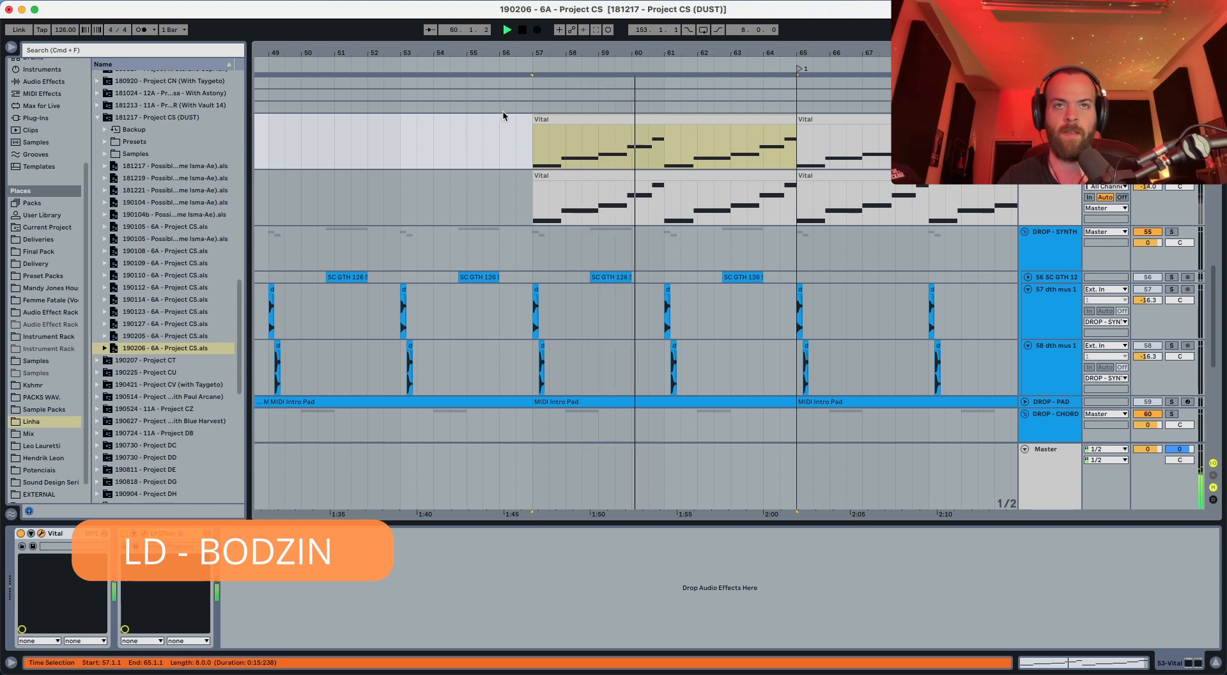
key(space)
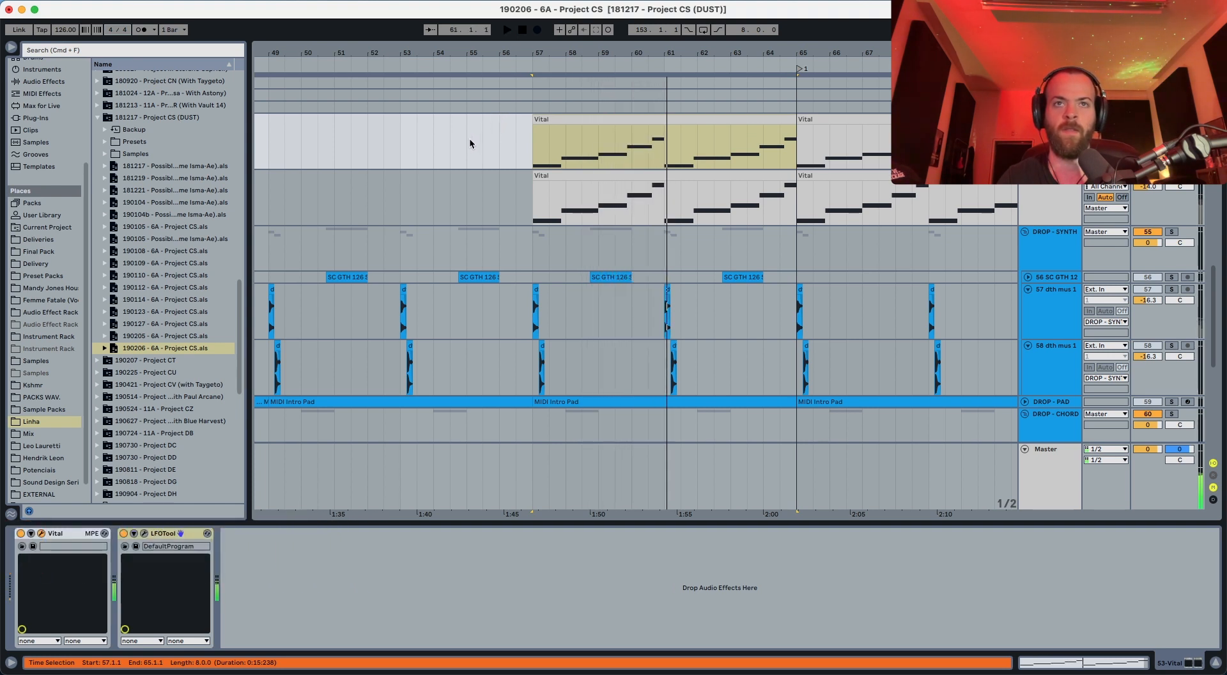
- Replay from the first Vital clip at bar 57 and map the 8 key to track 53 Vital's on/off switch
click(545, 119)
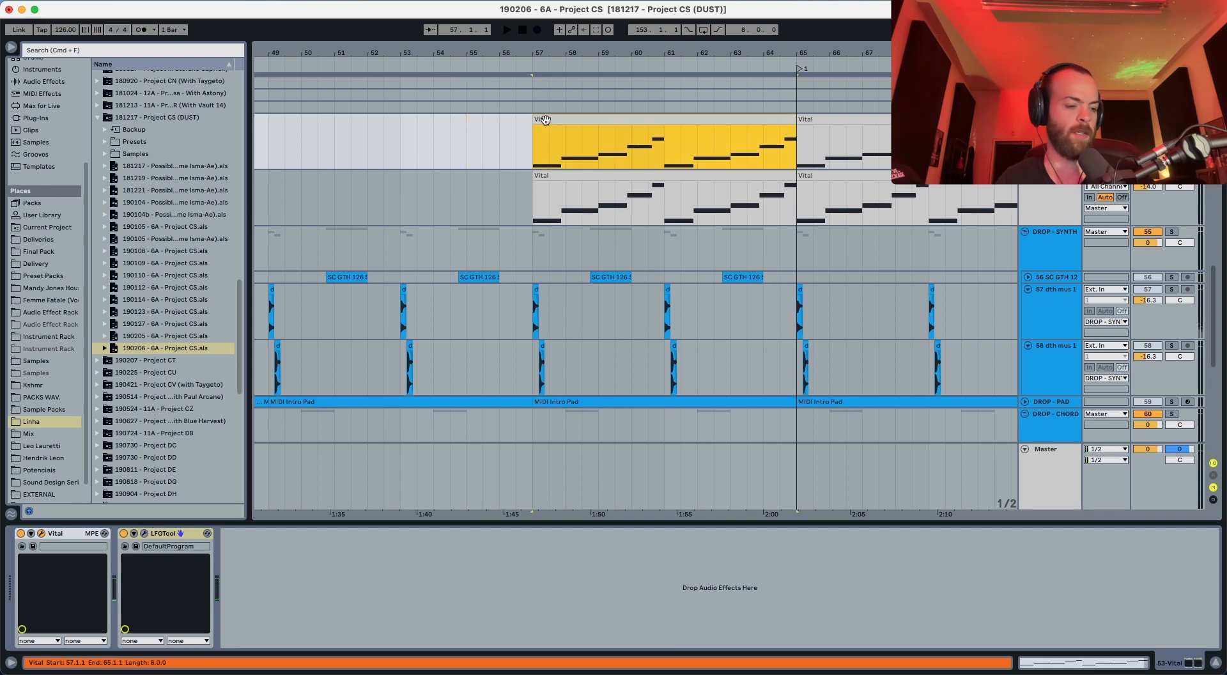
key(space)
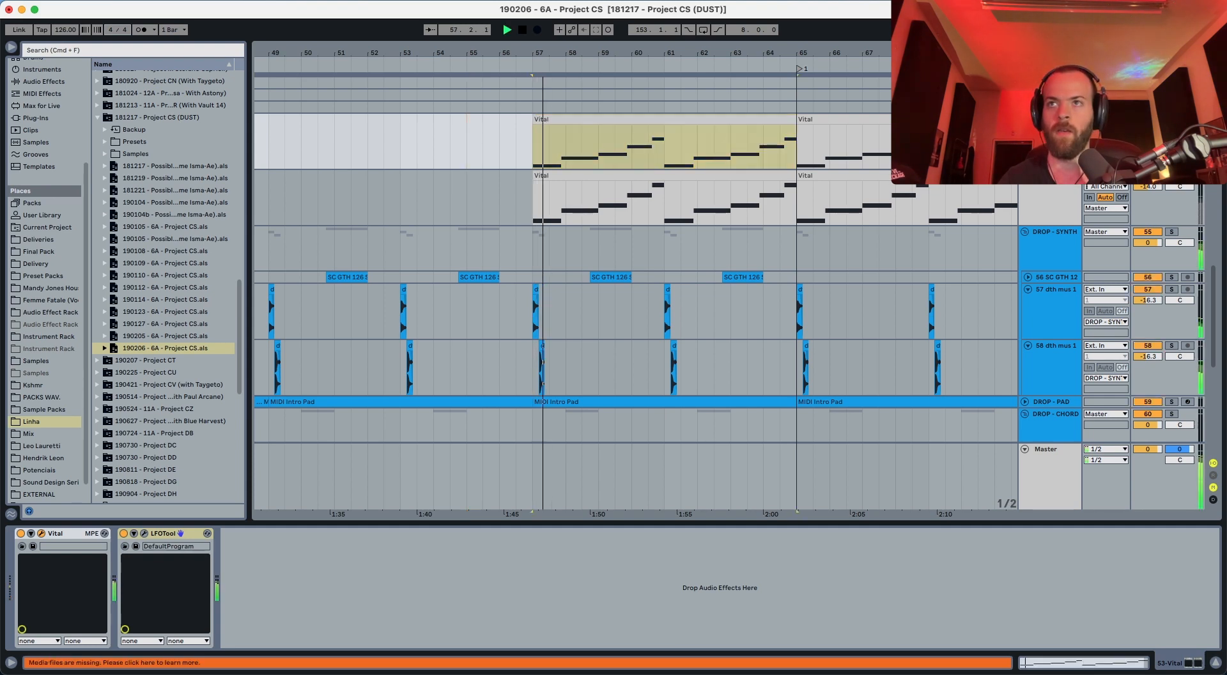
key(super+k)
key(8)
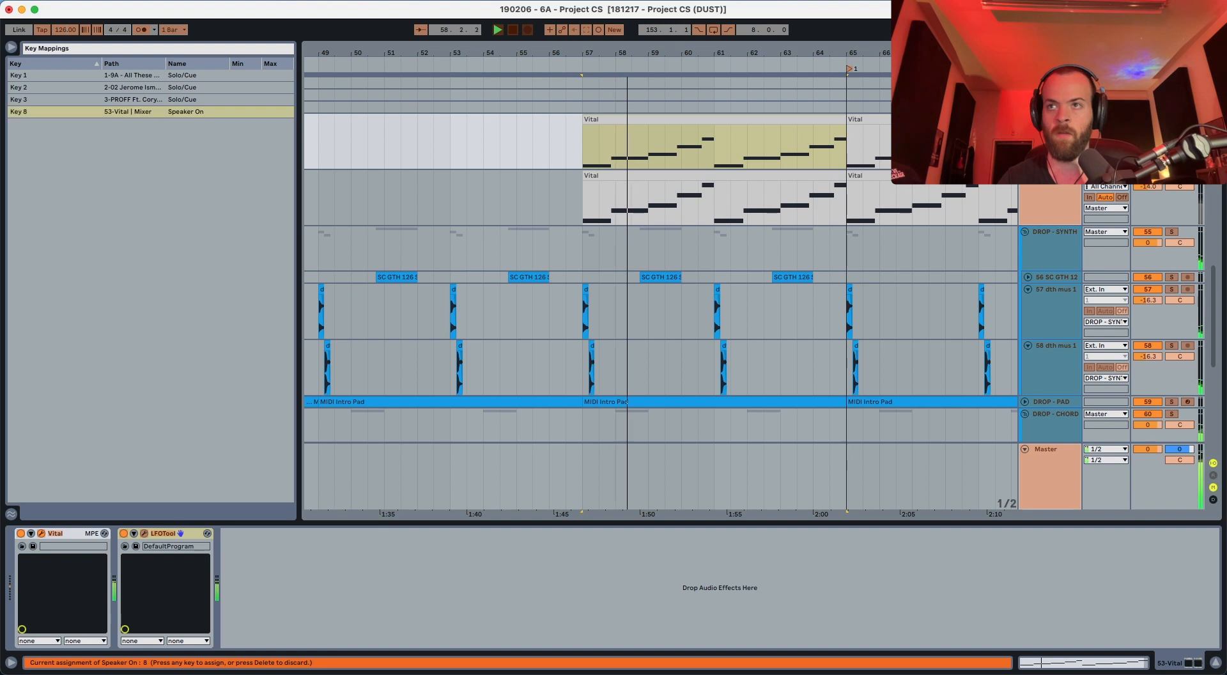
key(8)
key(super+k)
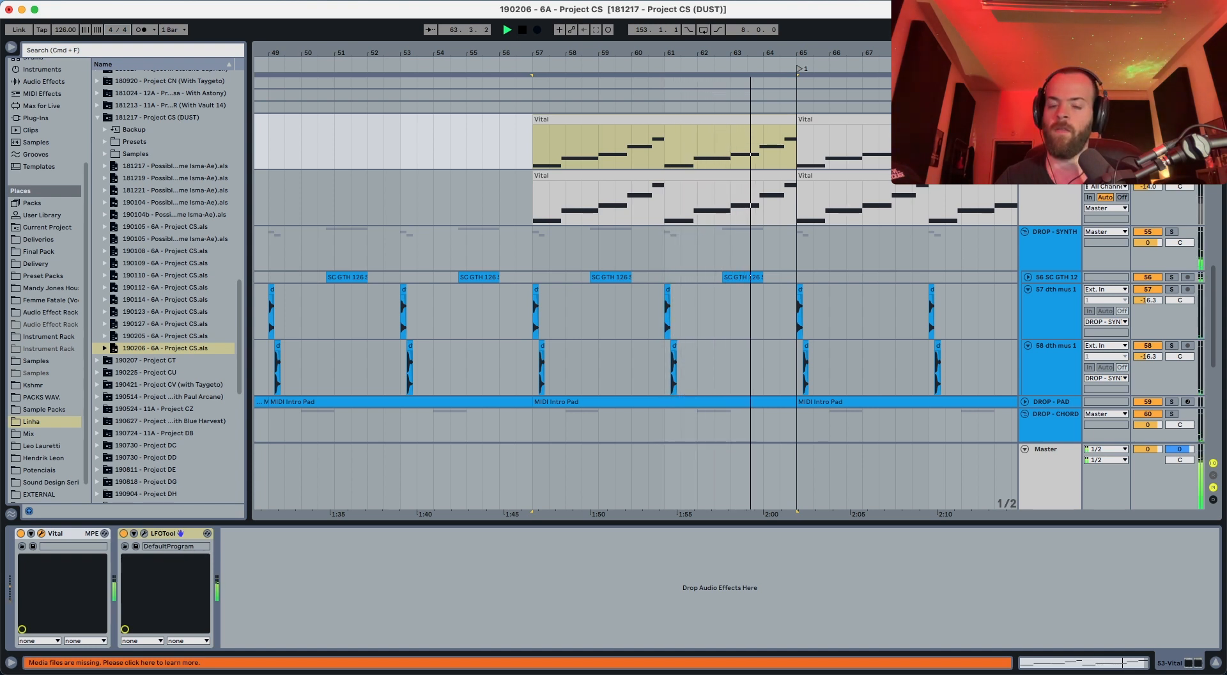
key(space)
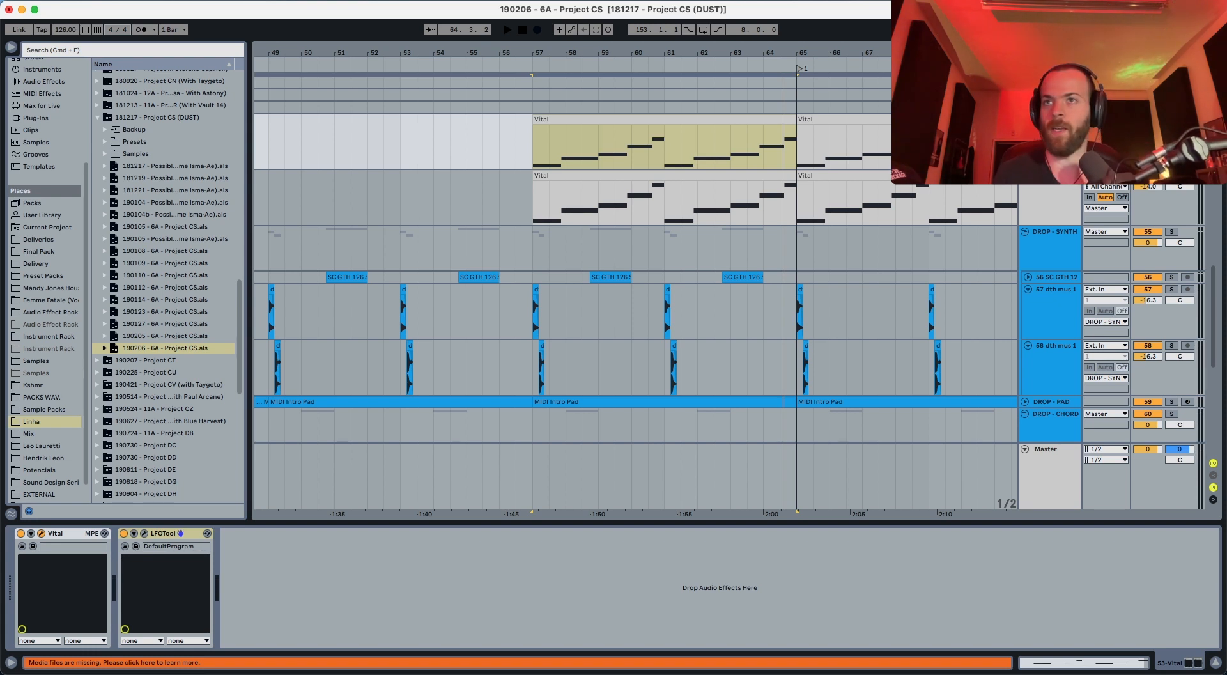
- View the LFOTool volume shape and the Vital synth settings on track 54
click(1042, 195)
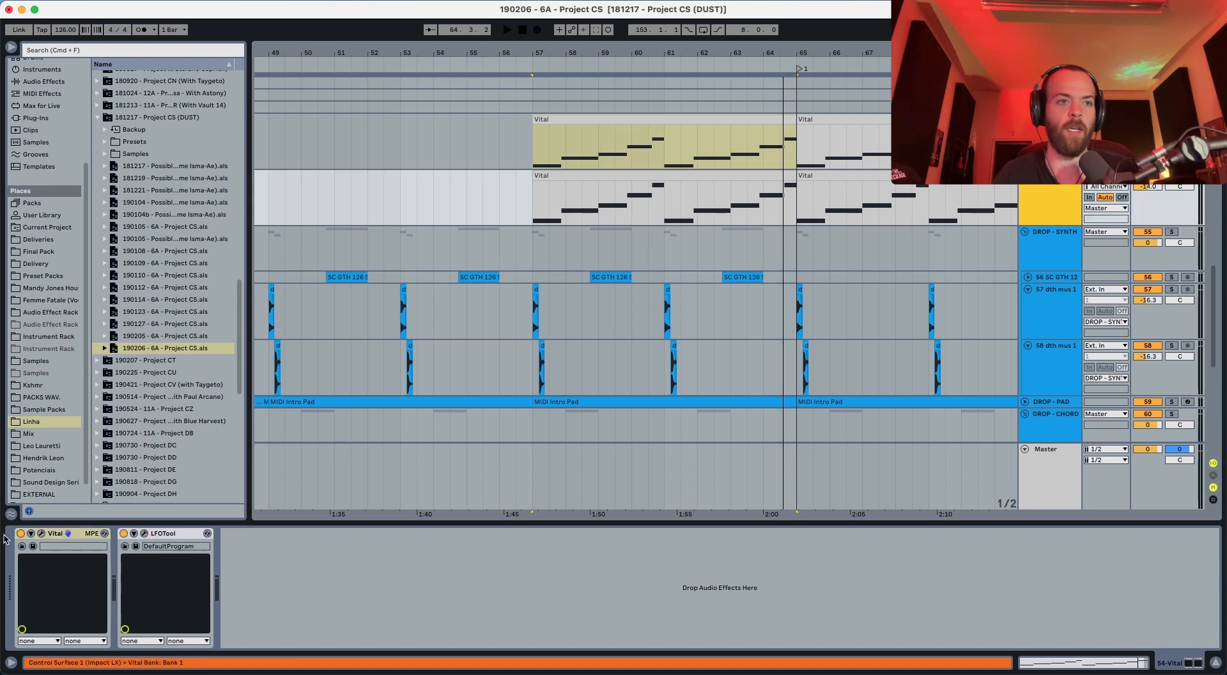
click(144, 534)
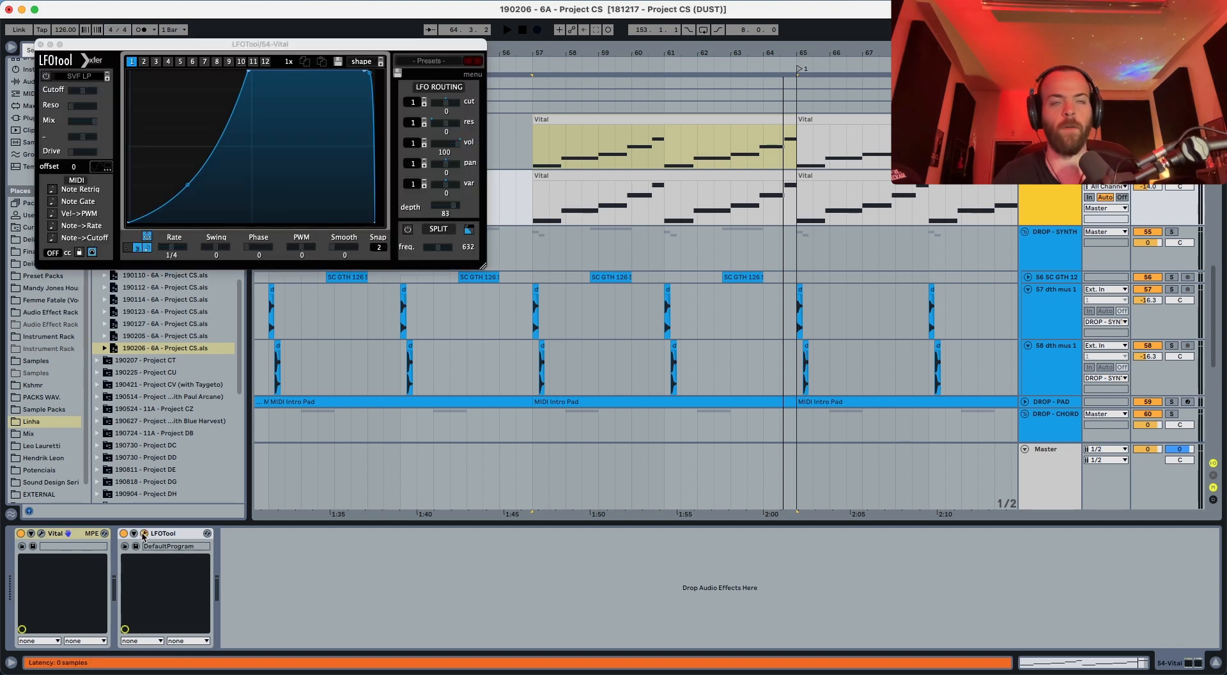
click(143, 534)
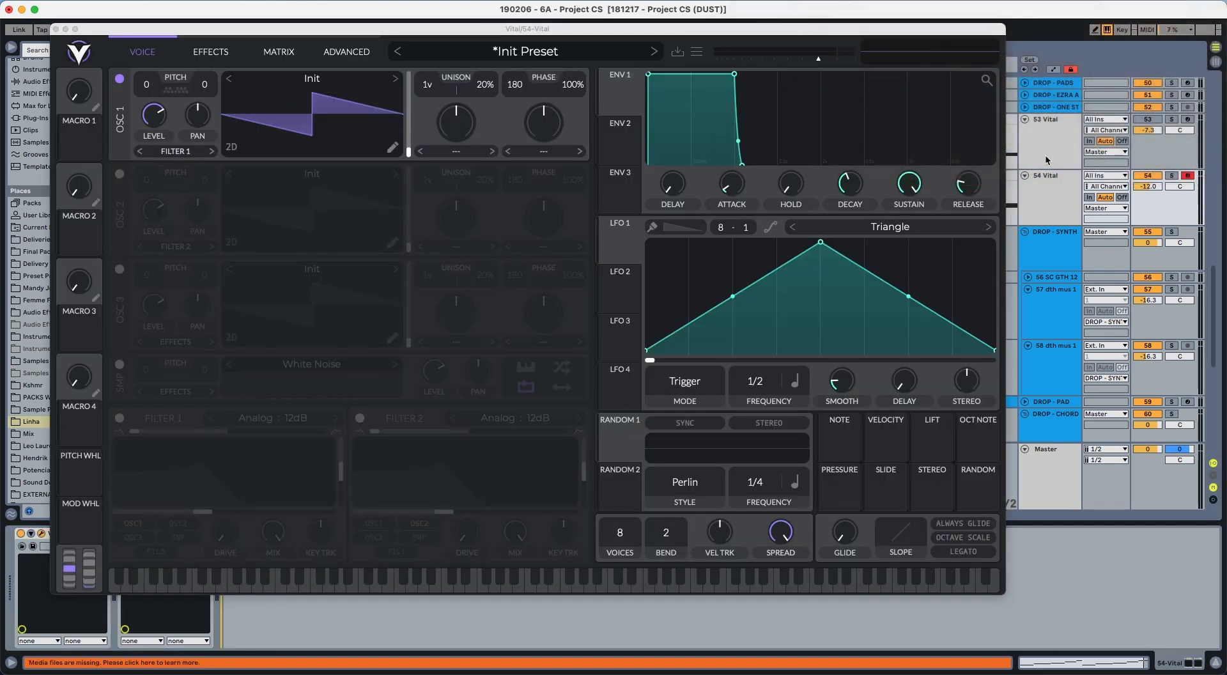
click(56, 30)
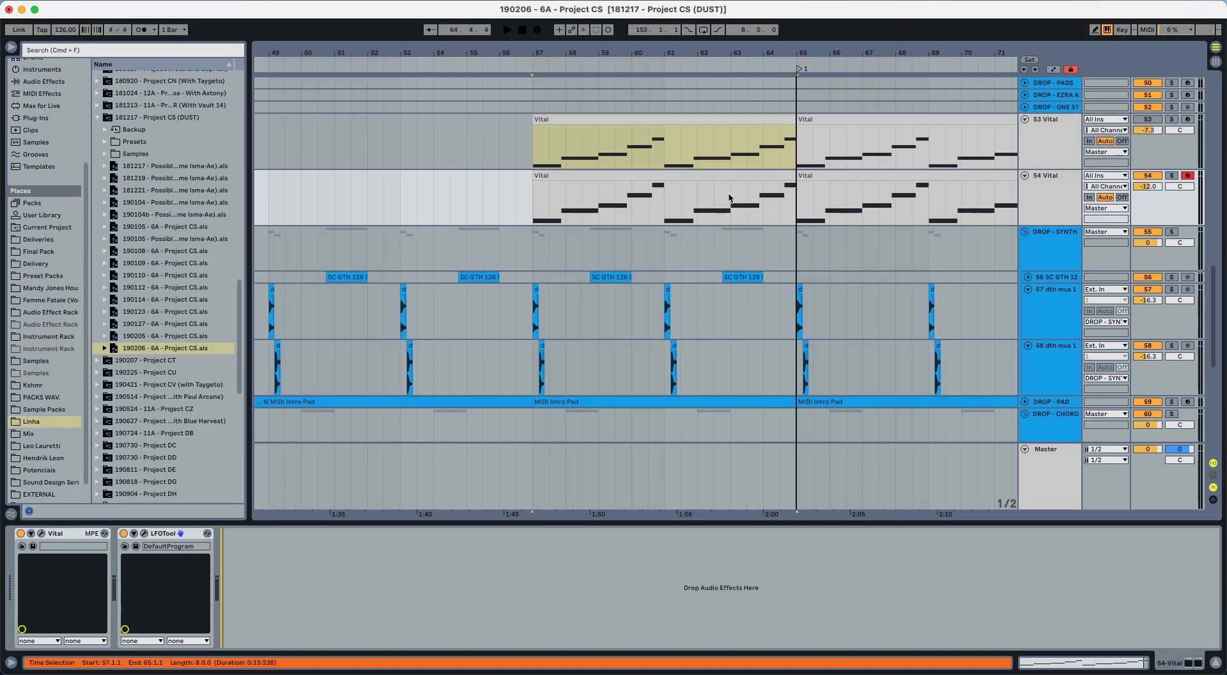
- Show the MIDI notes of track 54's Vital clip at bar 57, and listen to track 53 Vital soloed
double_click(588, 175)
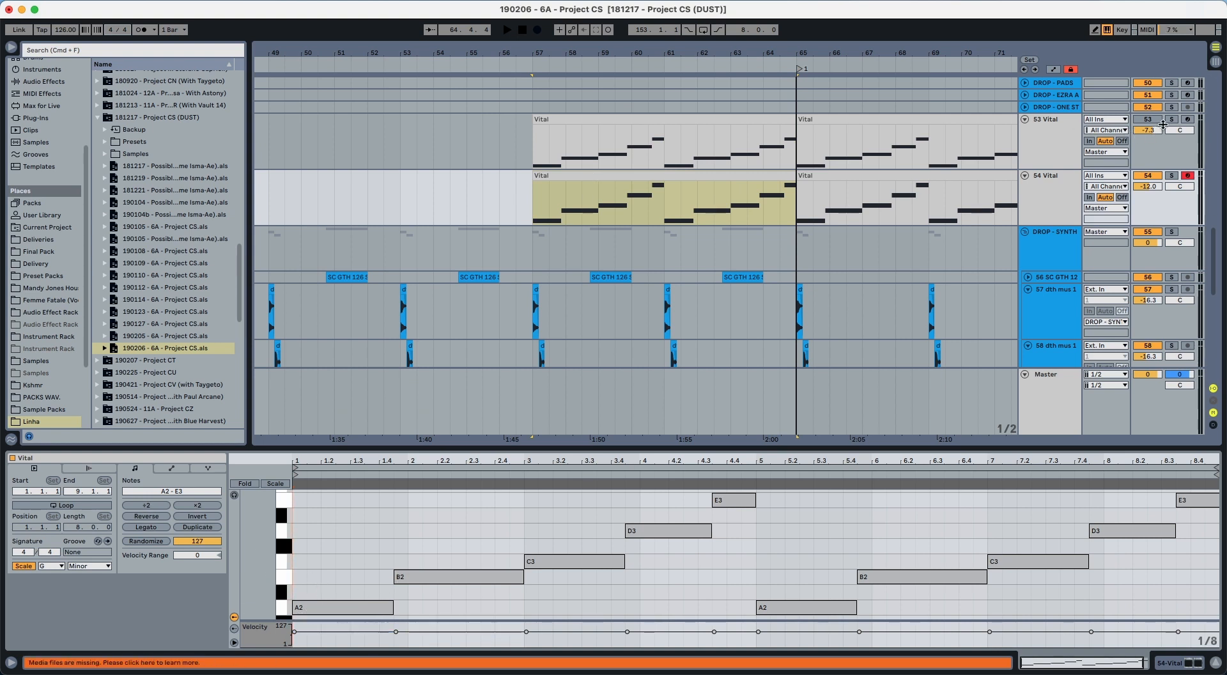
click(1172, 119)
key(space)
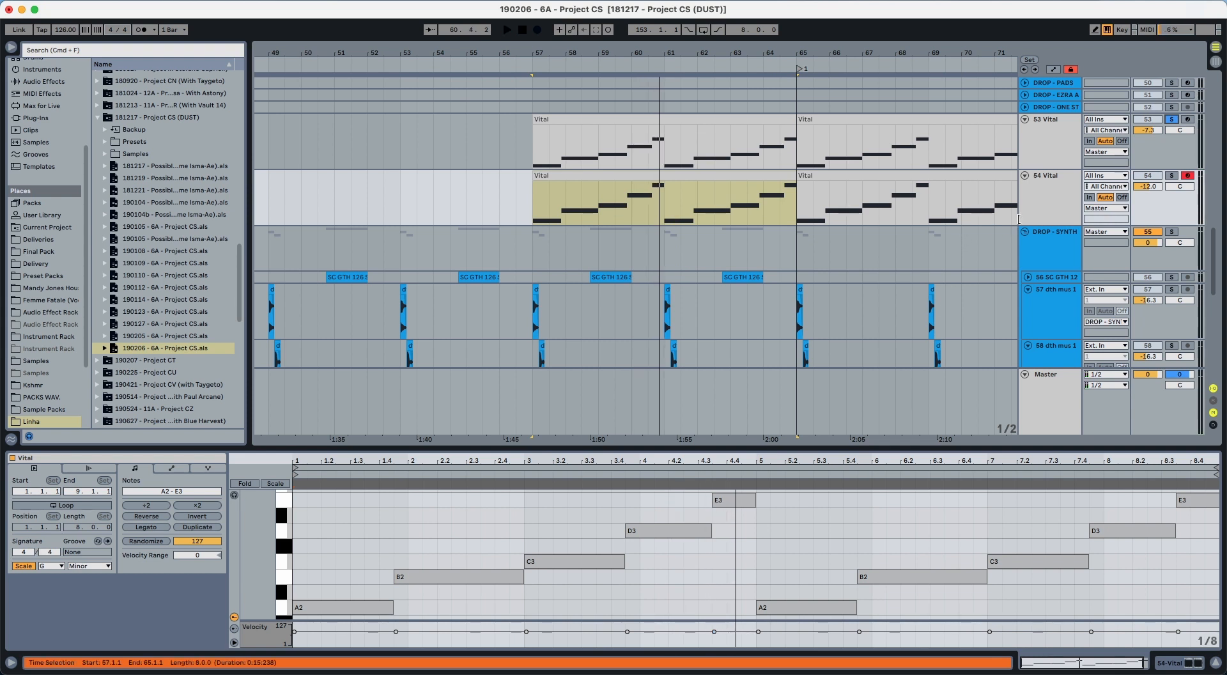
- Open the Vital synth on track 54 and load the 01-Square-Saw I wavetable from MassiveWaveTablesForSerum into oscillator 1
double_click(1036, 216)
click(42, 534)
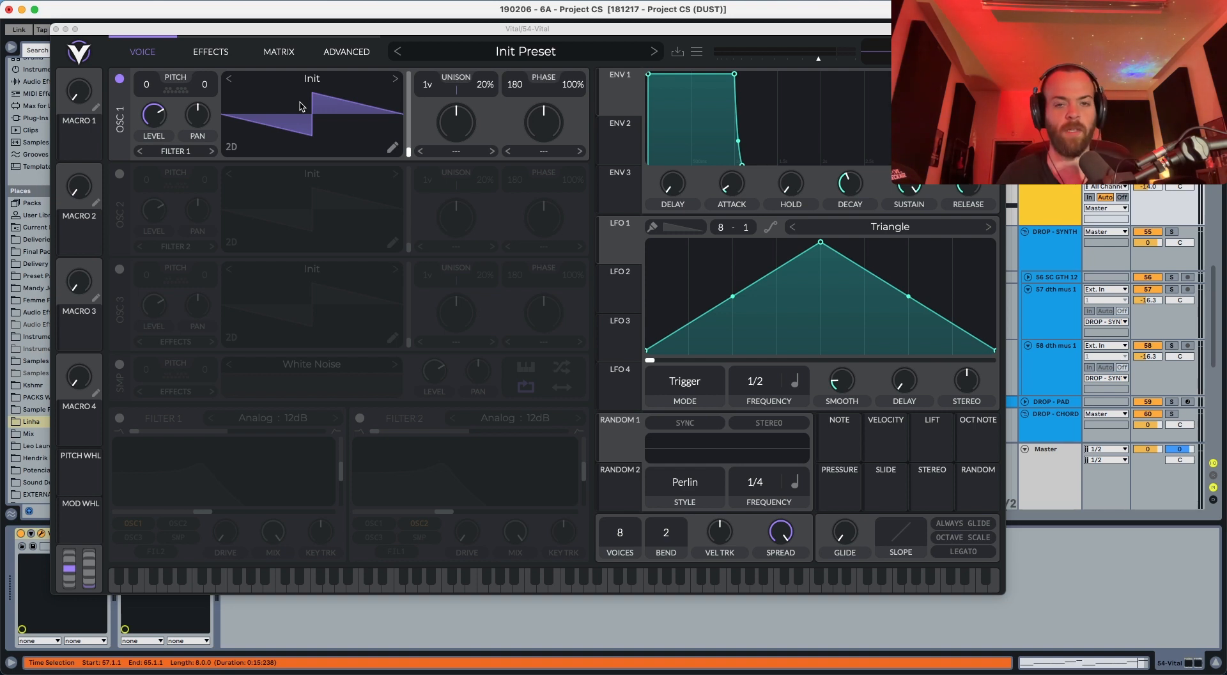
click(301, 106)
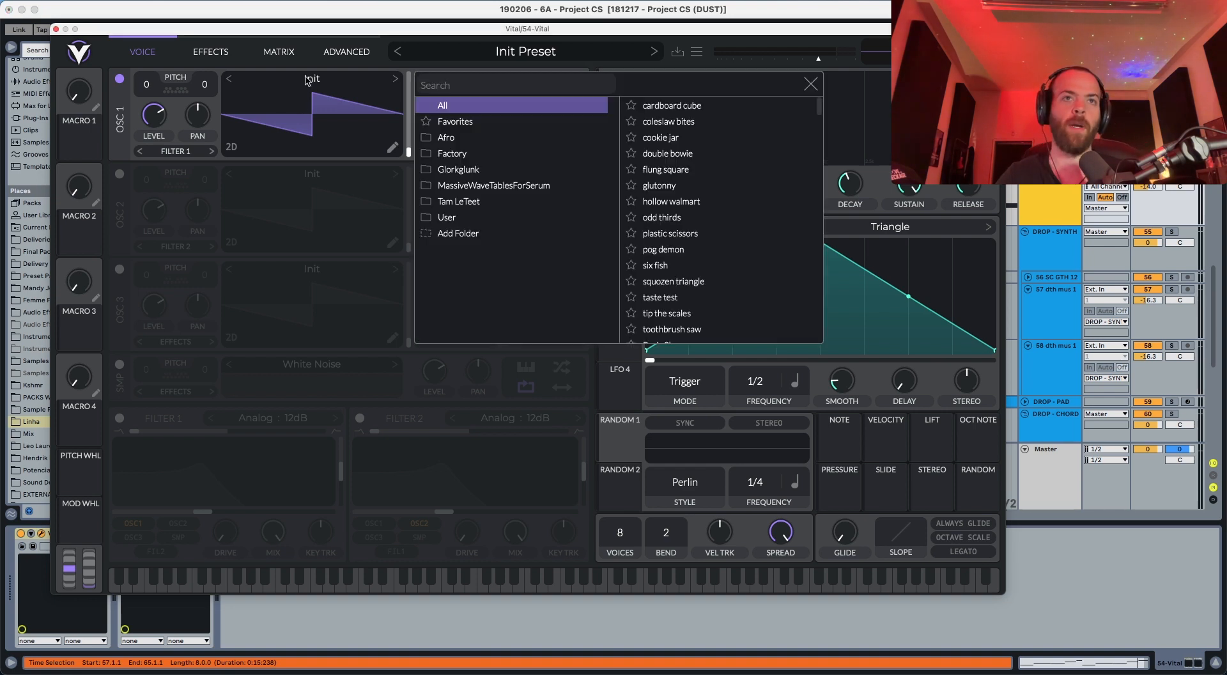
click(492, 184)
click(667, 105)
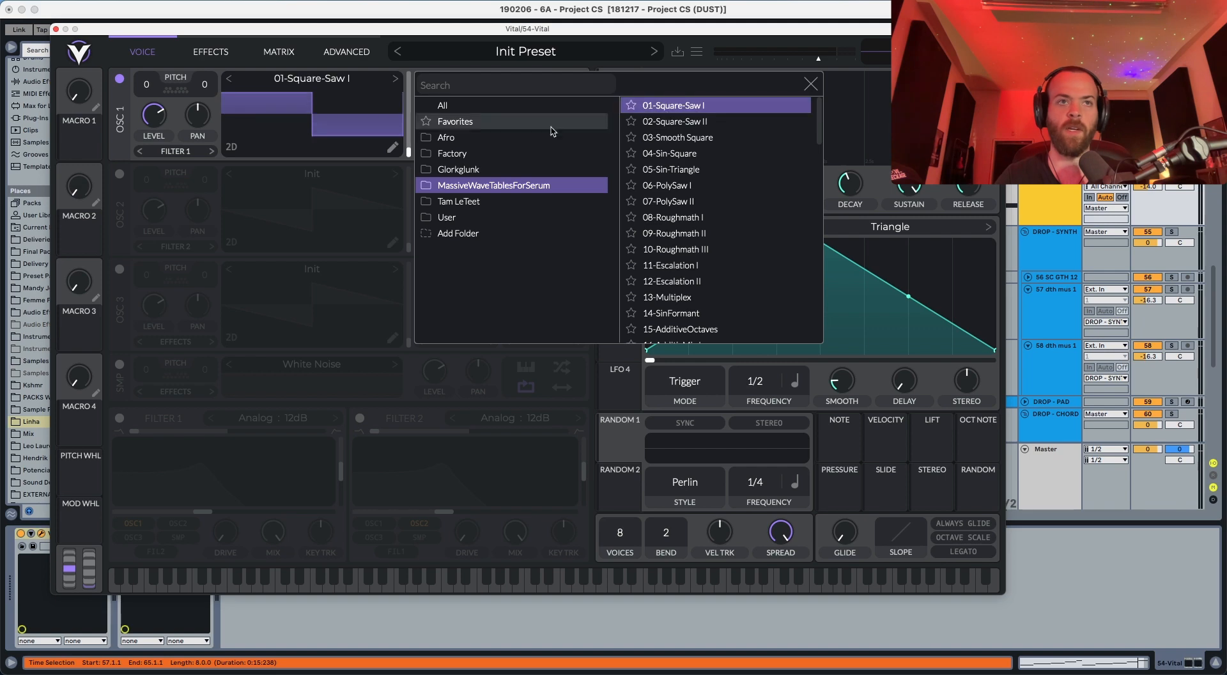
- Enable oscillators 2 and 3 and load the 01-Square-Saw I wavetable into both
click(131, 184)
click(119, 173)
click(119, 269)
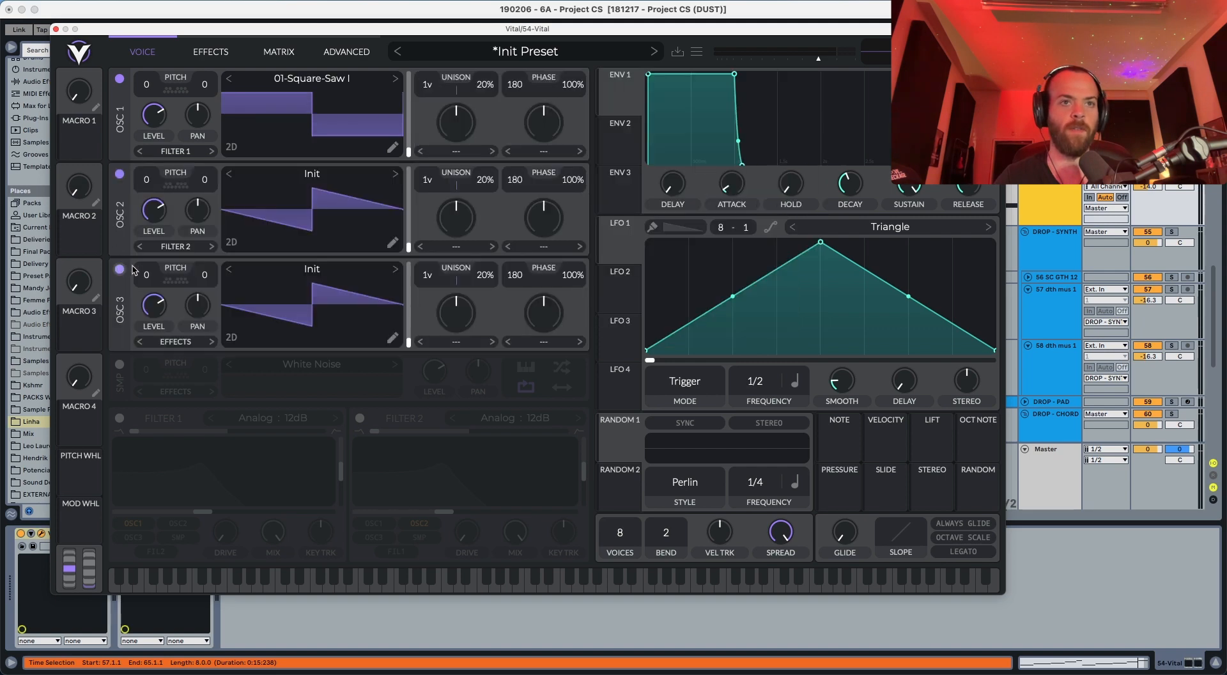
click(291, 271)
click(382, 241)
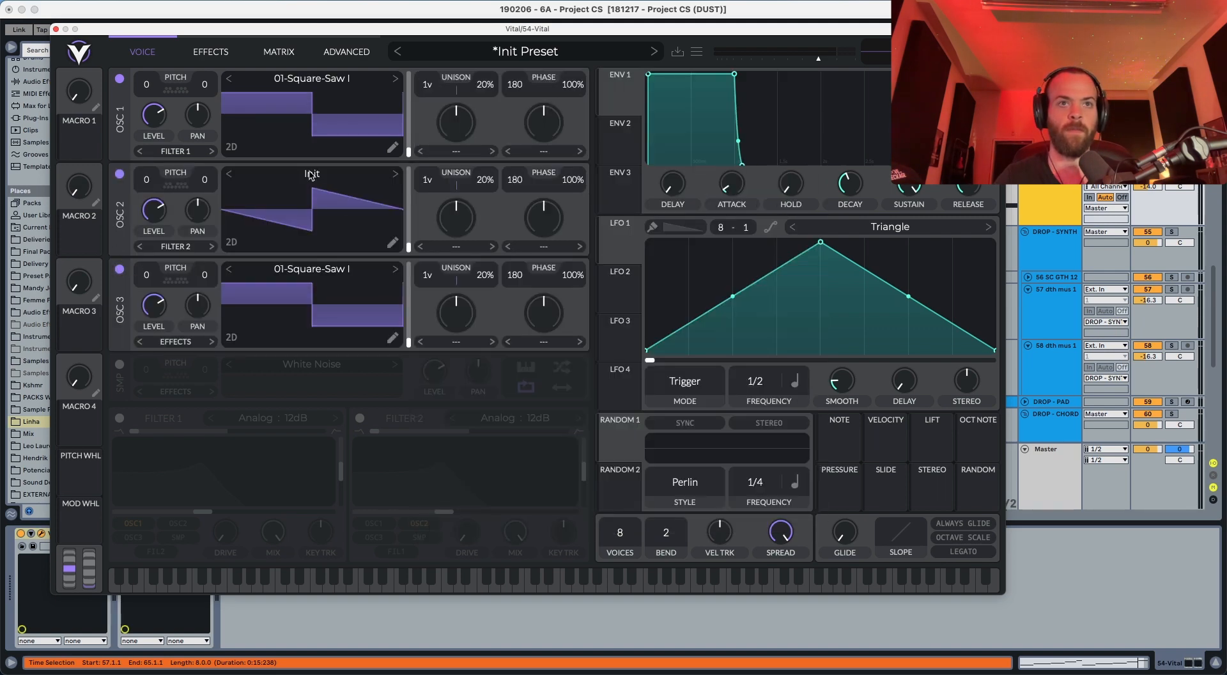
click(312, 173)
click(659, 202)
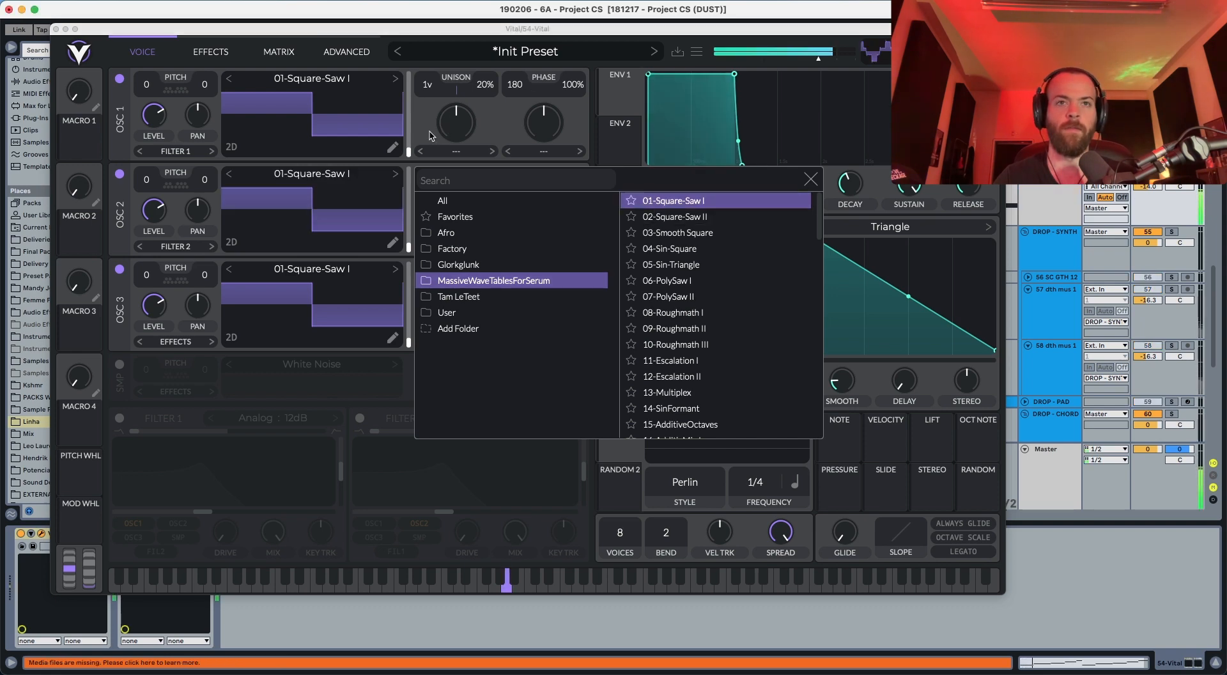
- Move the wavetable position of all three oscillators to the saw end and set each to 4 unison voices
click(411, 337)
drag(409, 342, 411, 75)
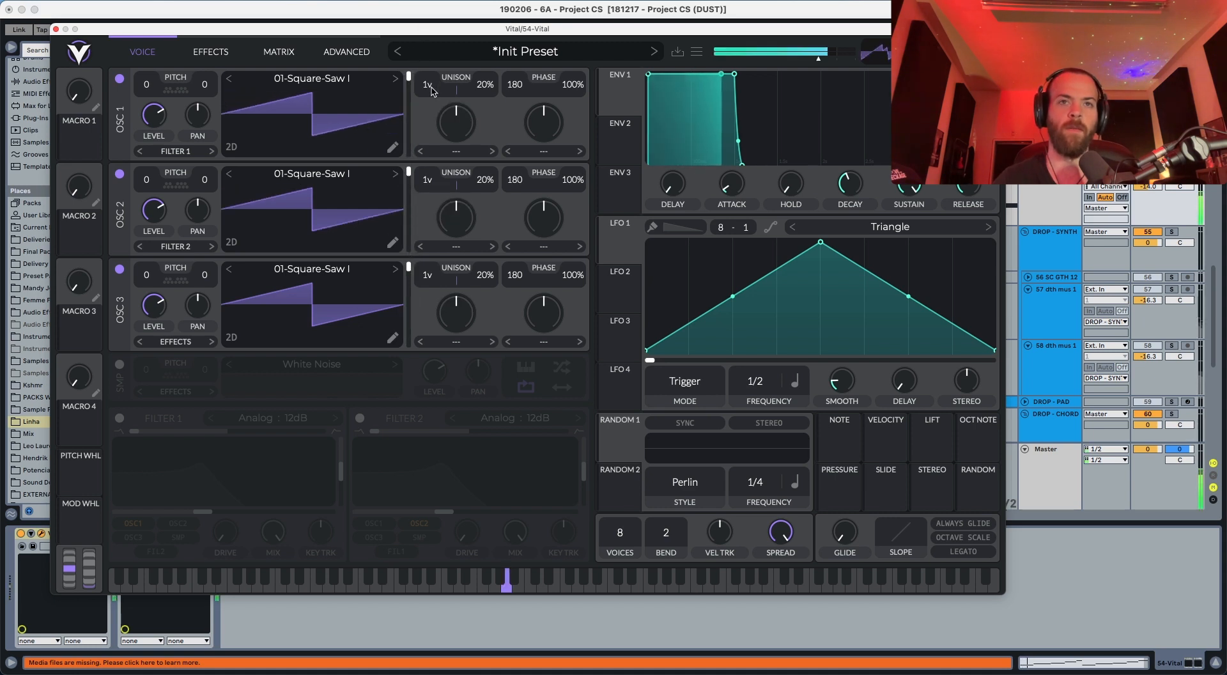
drag(432, 88, 434, 63)
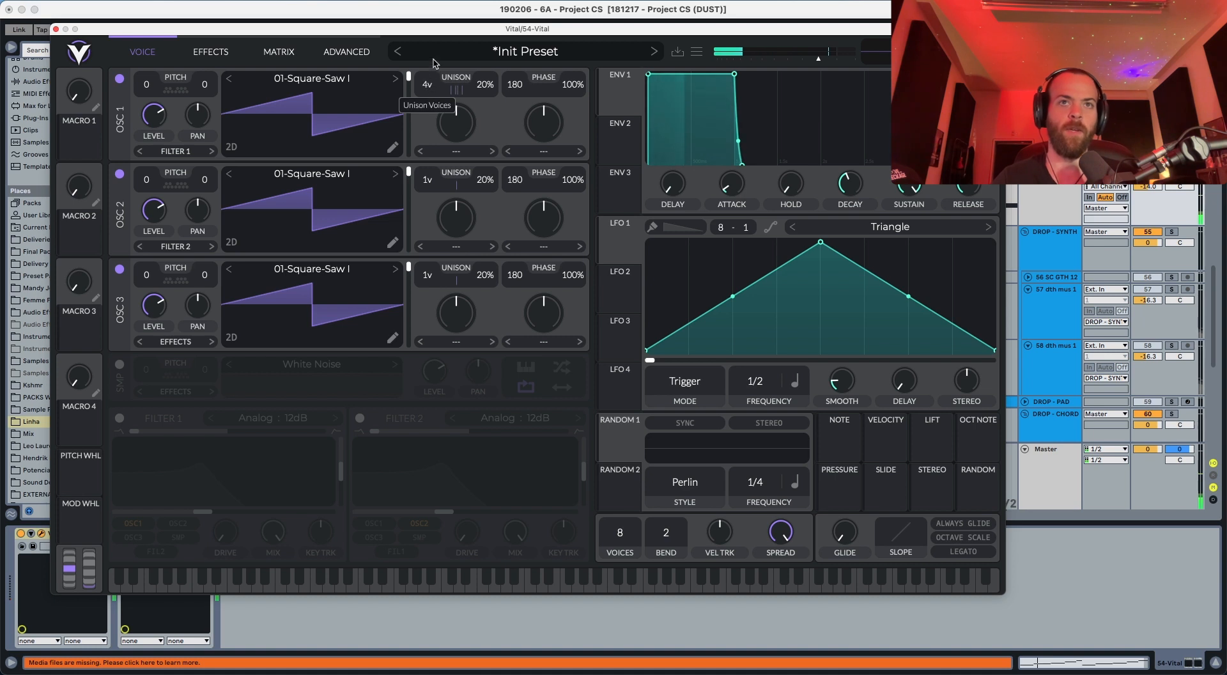
drag(425, 181, 425, 169)
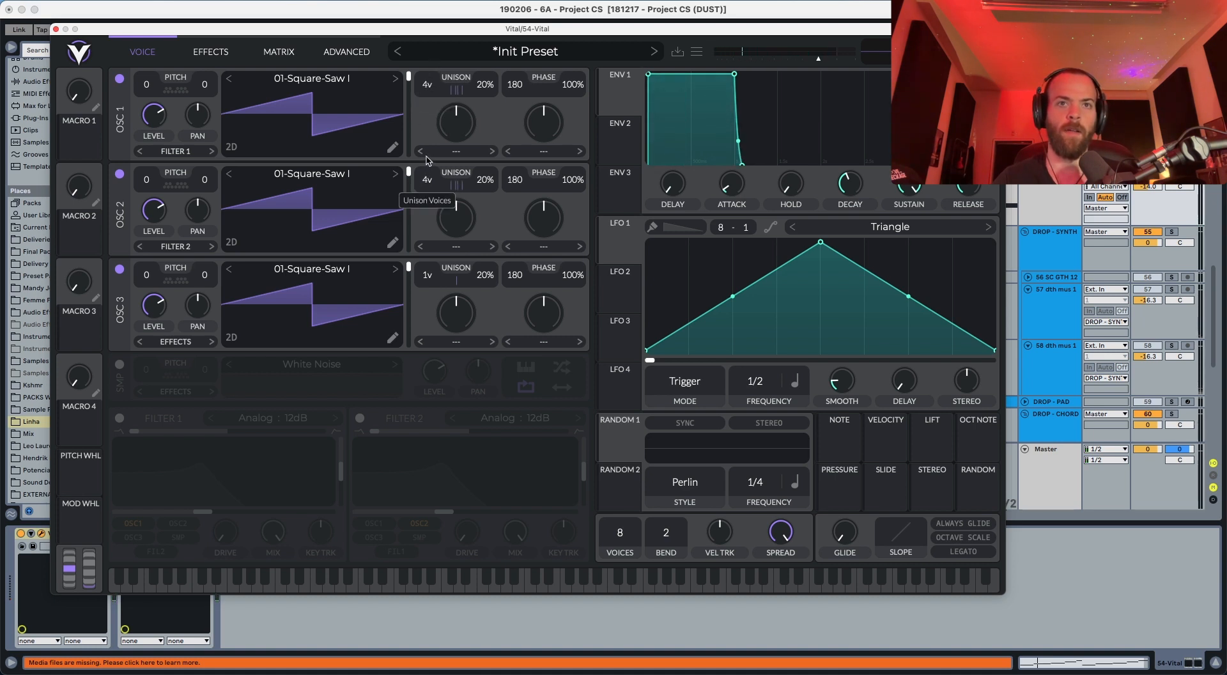
drag(427, 277, 428, 253)
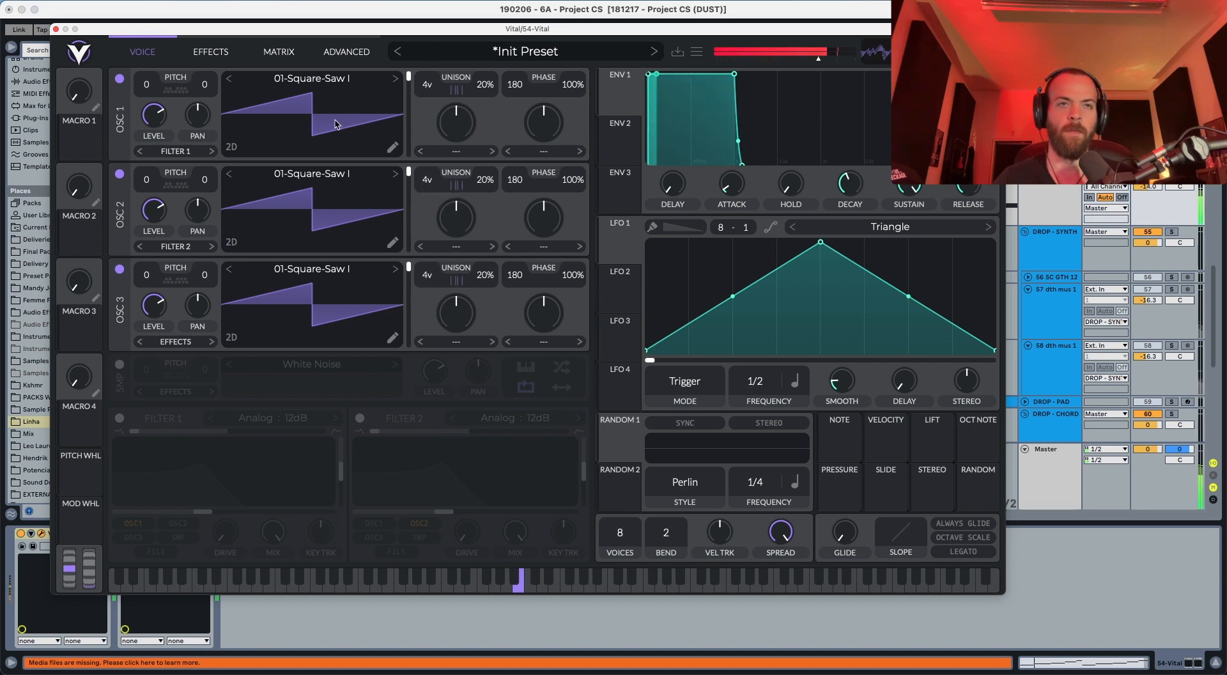
- Set the unison detune range of all three oscillators to 1 in the advanced settings
click(343, 52)
right_click(292, 134)
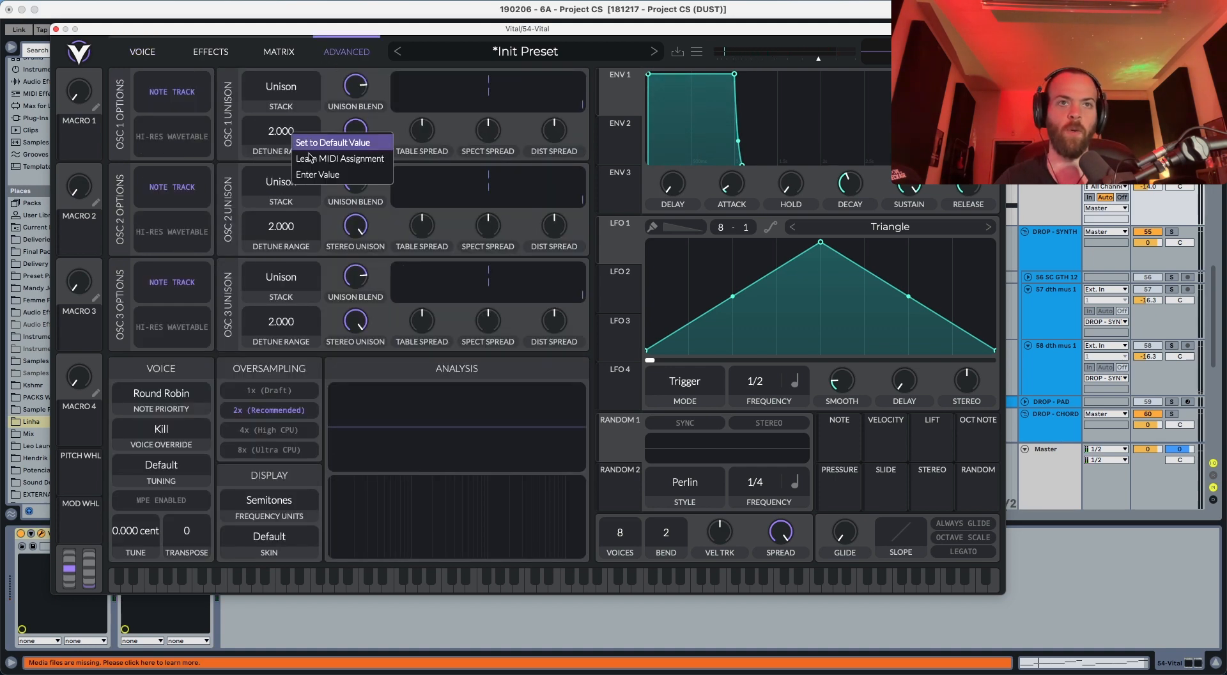
click(330, 177)
text(2)
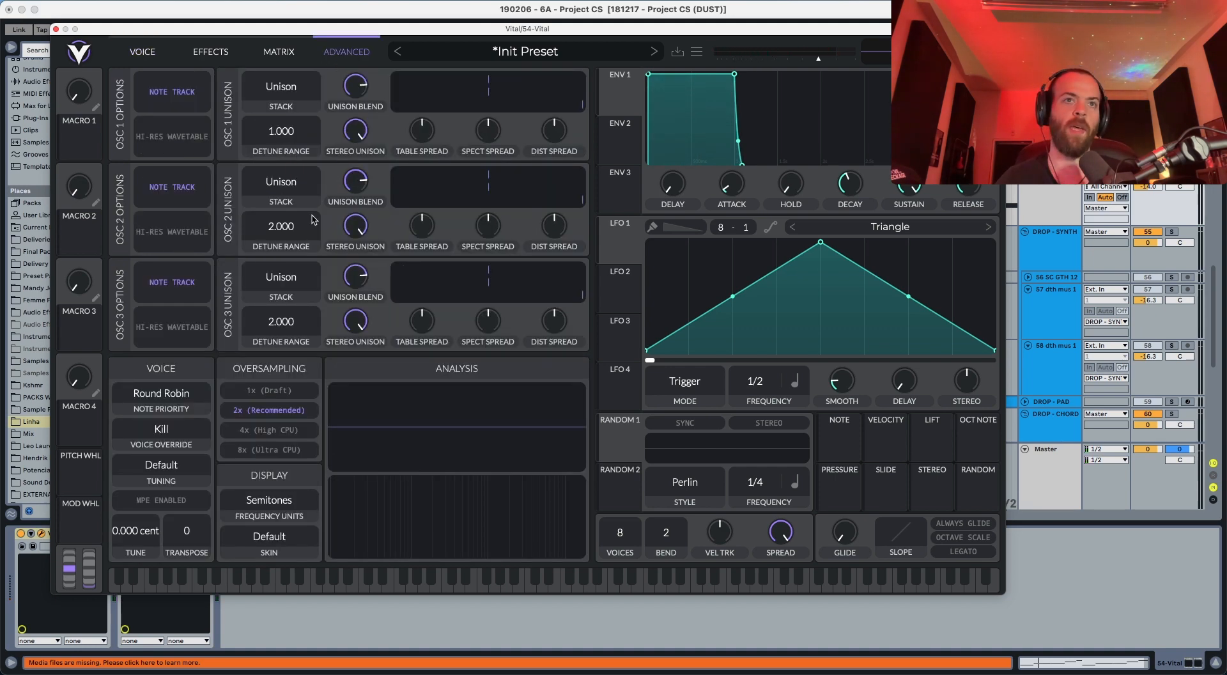
right_click(314, 219)
click(313, 268)
text(2)
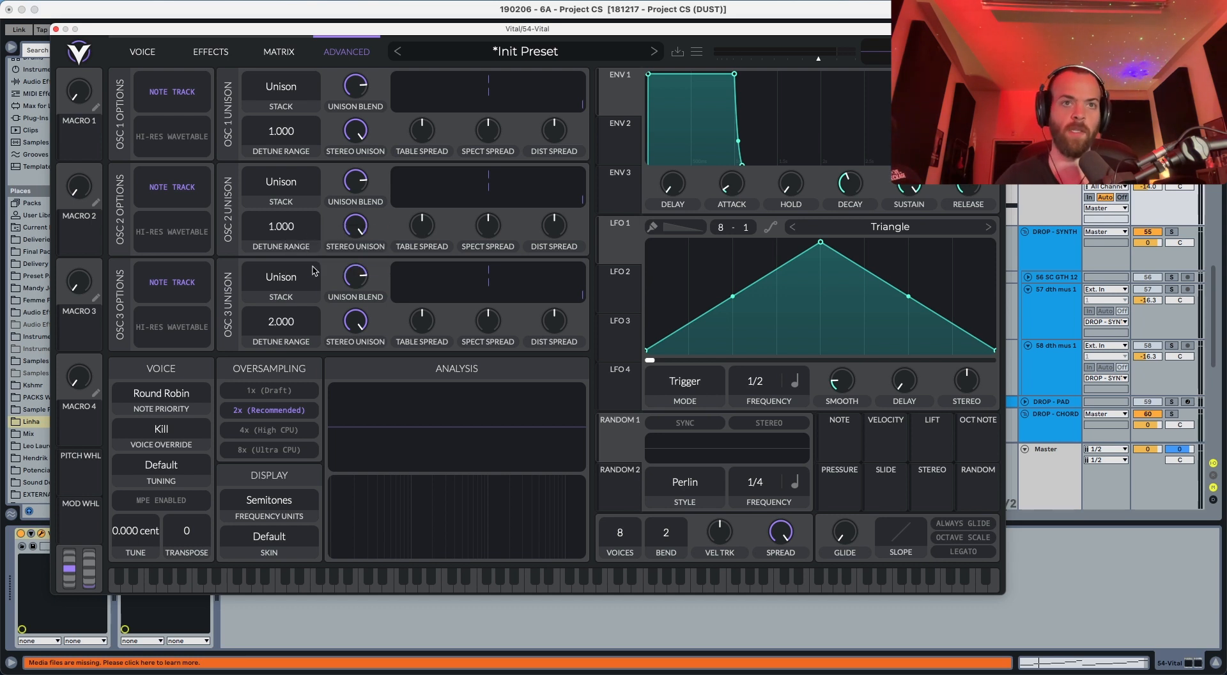
right_click(289, 321)
click(323, 362)
text(1)
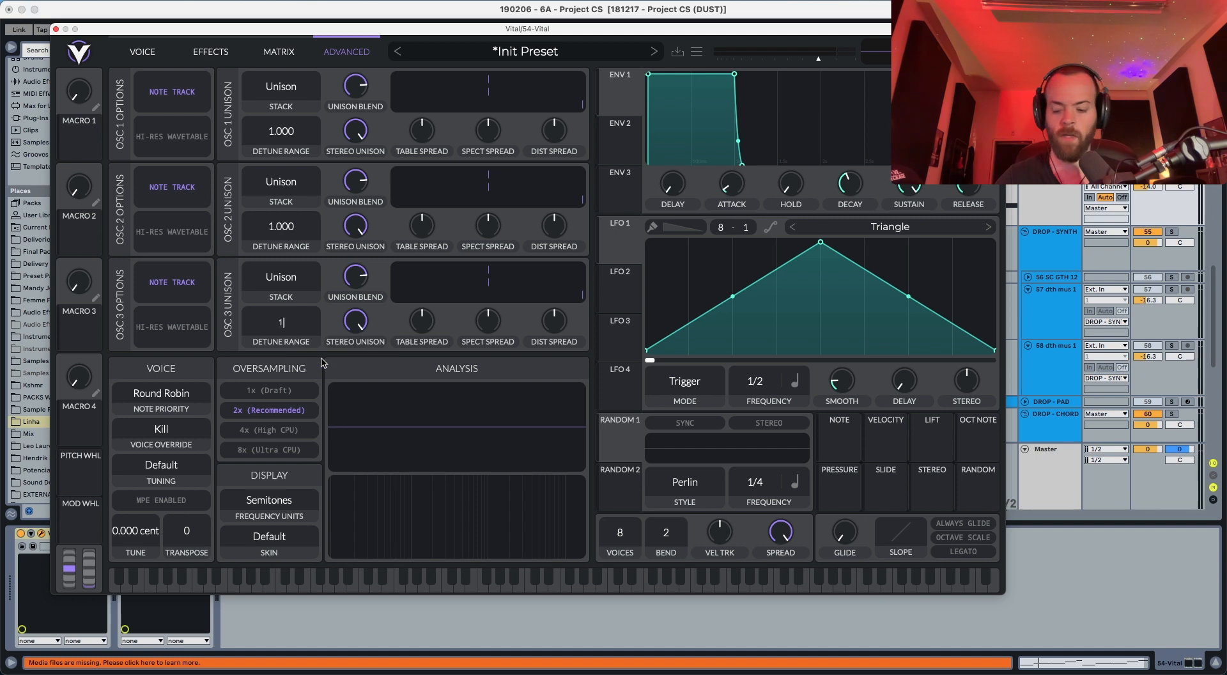
- Return to the voice settings, enable the White Noise sample source and reduce its level
click(167, 55)
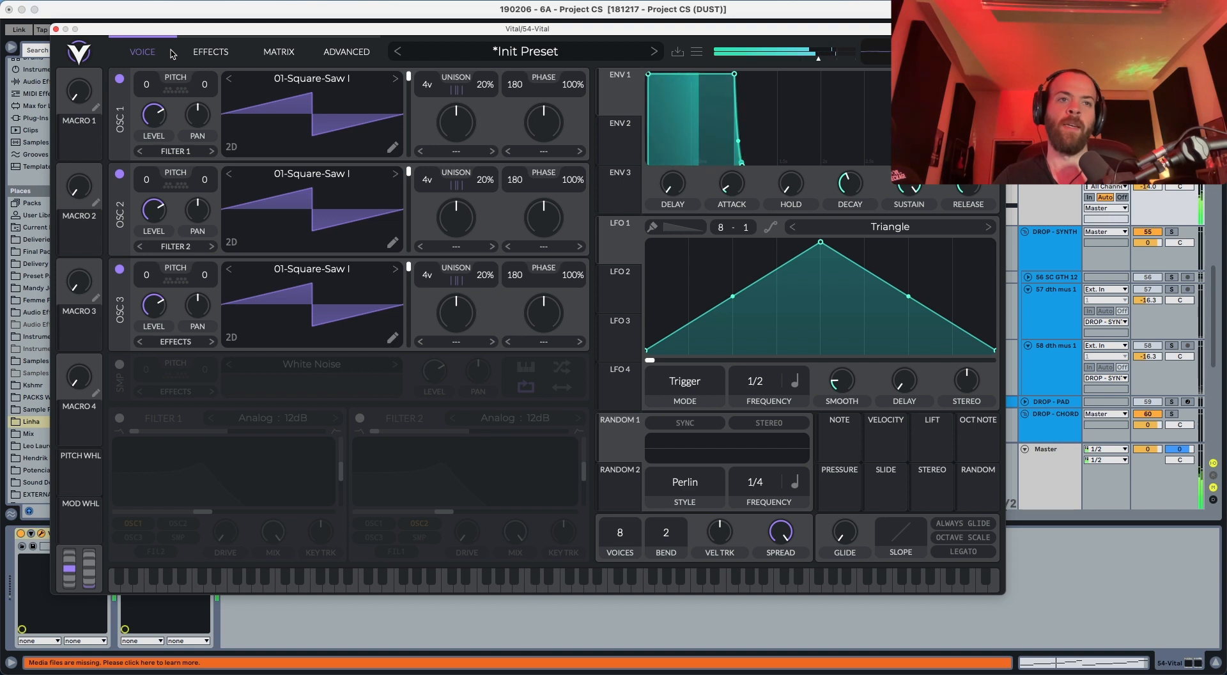
click(120, 365)
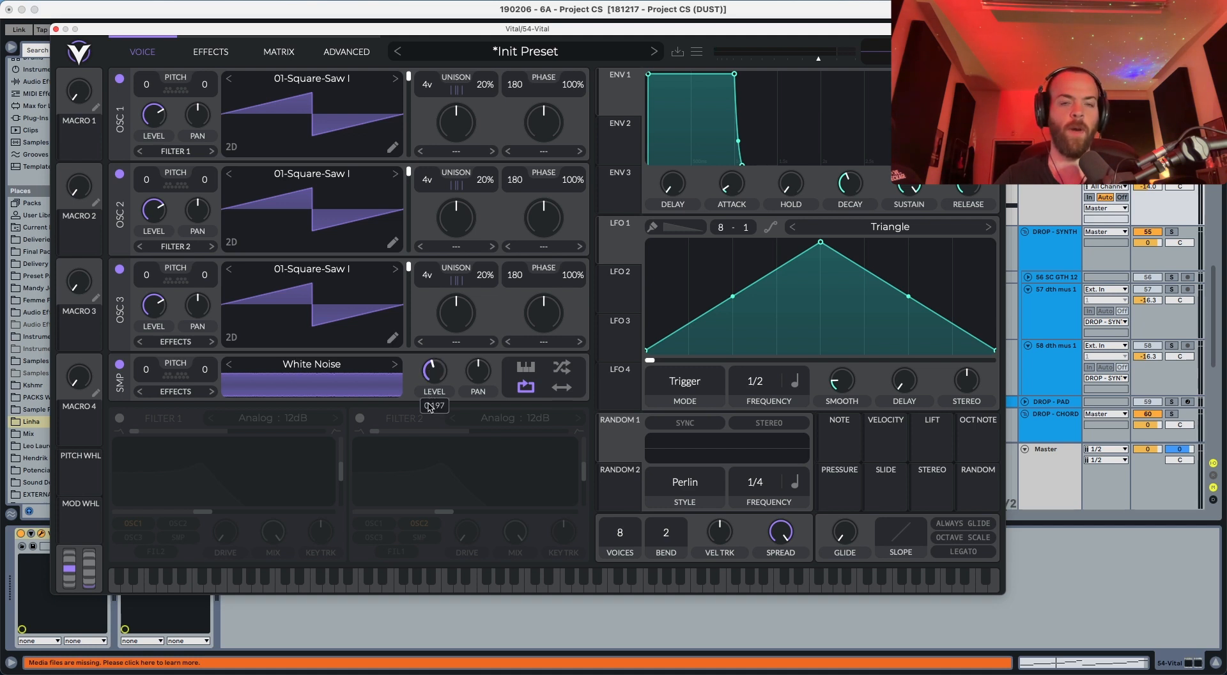
- Enable Filter 1 for all three oscillators and the sample, with full key tracking, about 20% resonance and the lowest cutoff
click(120, 419)
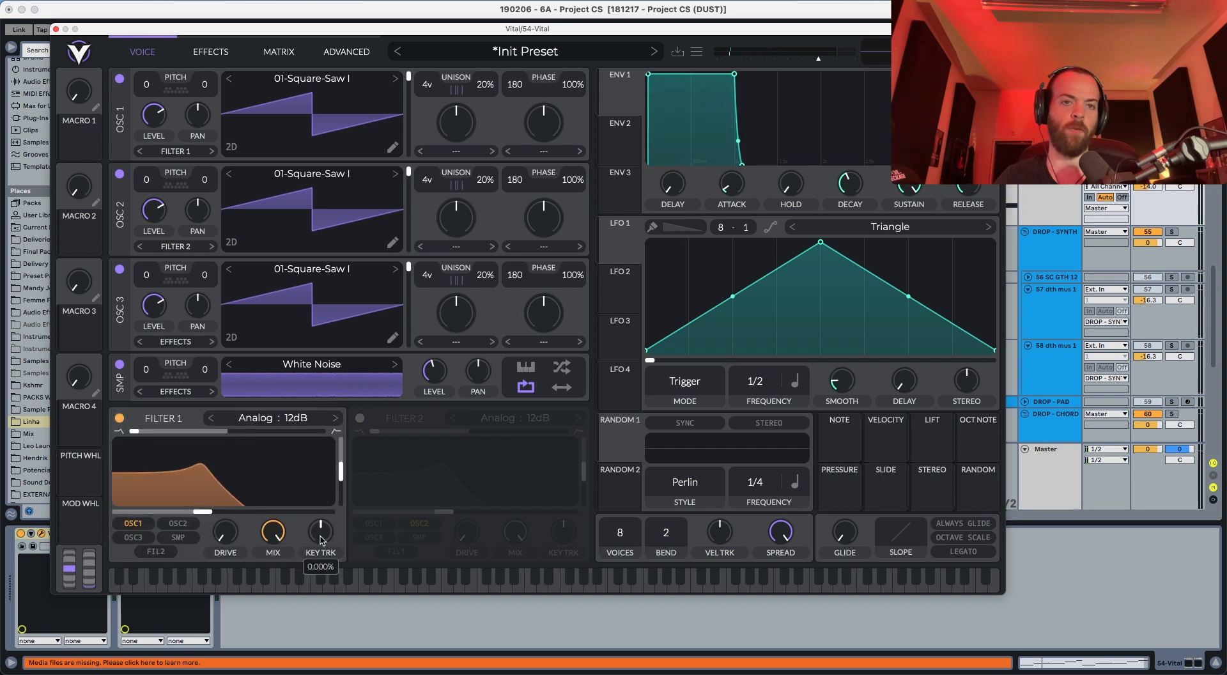
drag(322, 540, 342, 499)
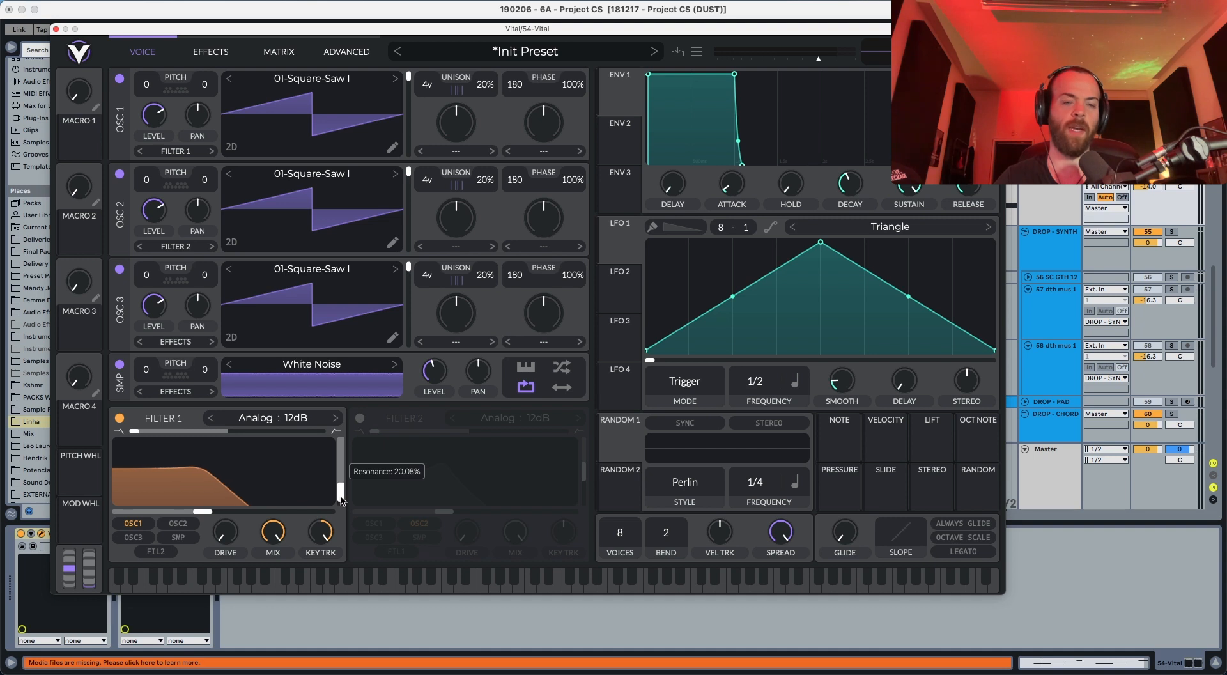
drag(209, 512, 98, 514)
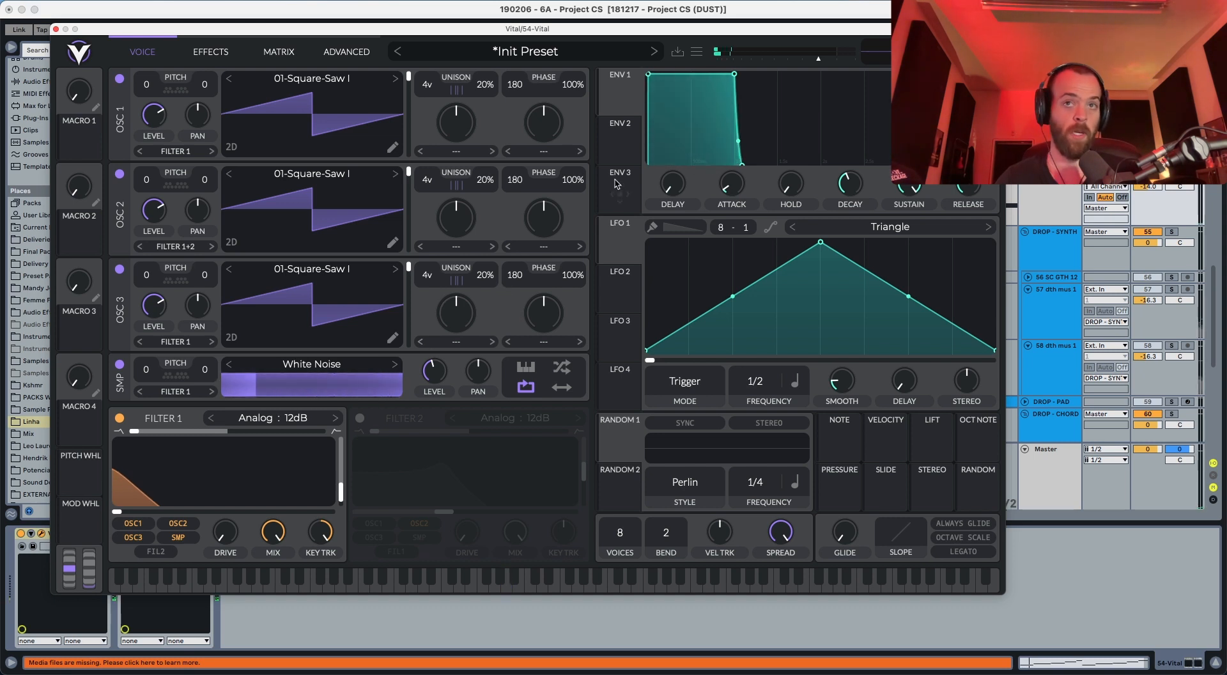
- Select Envelope 2 and raise its attack to about 0.054 seconds
click(620, 137)
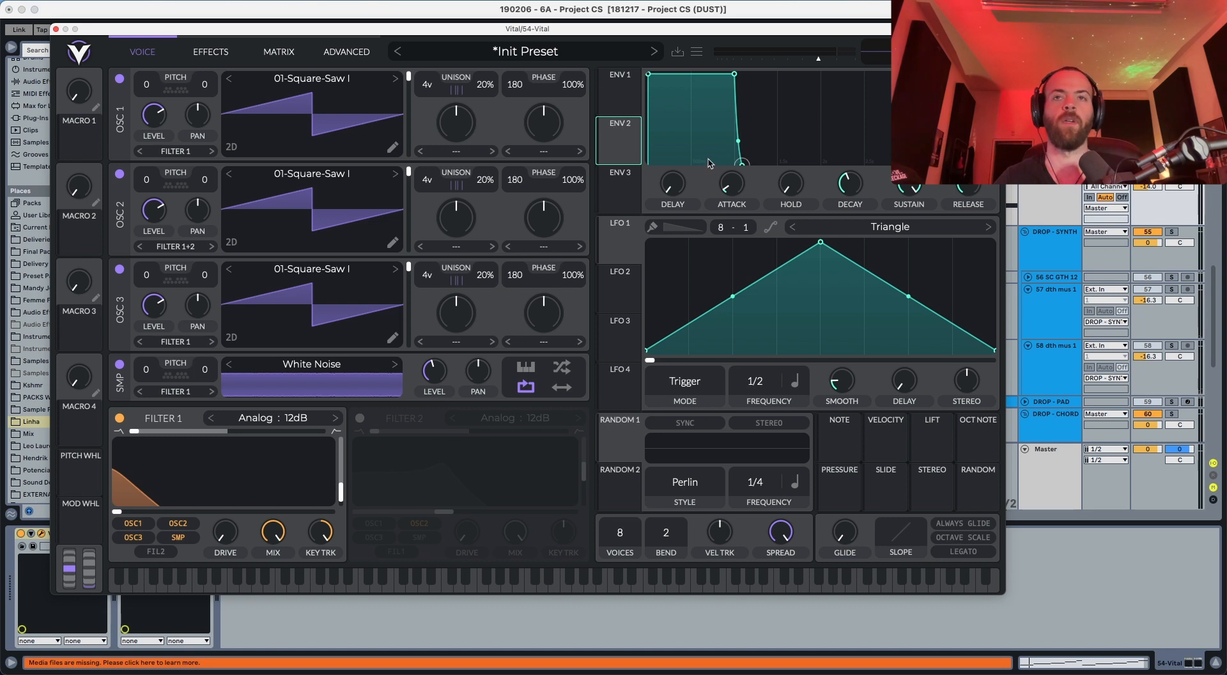
drag(728, 193, 728, 188)
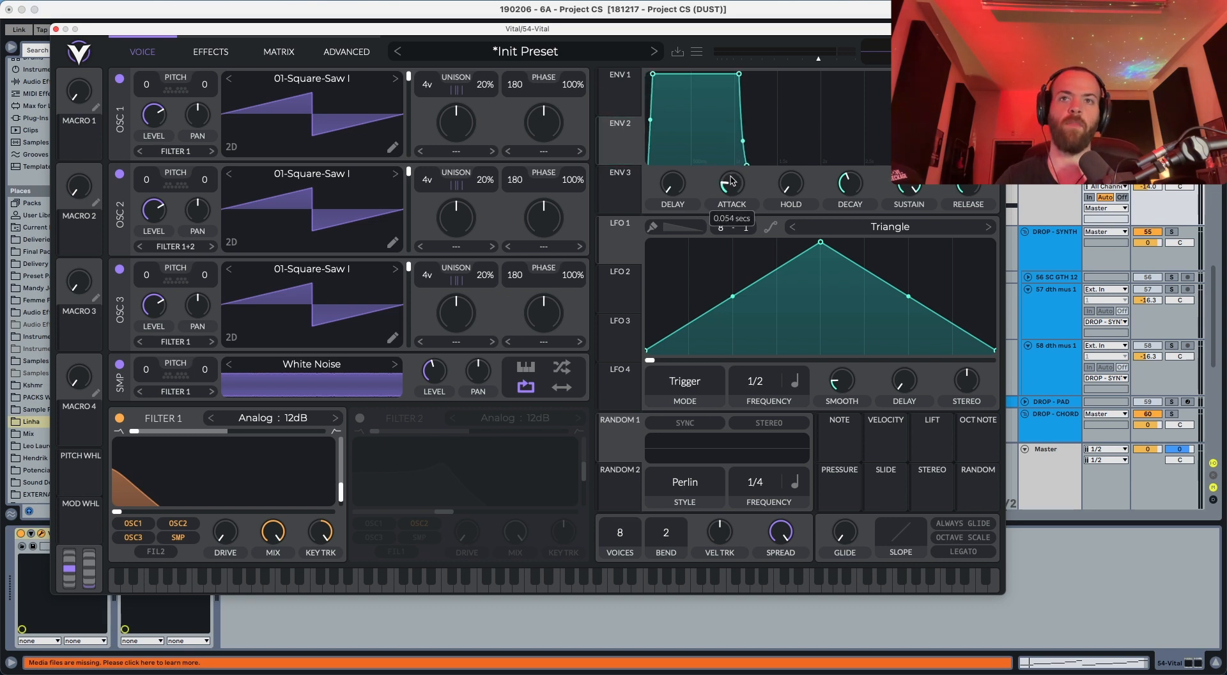
- Shape Envelope 2 with about 0.5 seconds decay, about 0.6 sustain and a longer release, and assign it to Filter 1's cutoff
drag(854, 187, 851, 193)
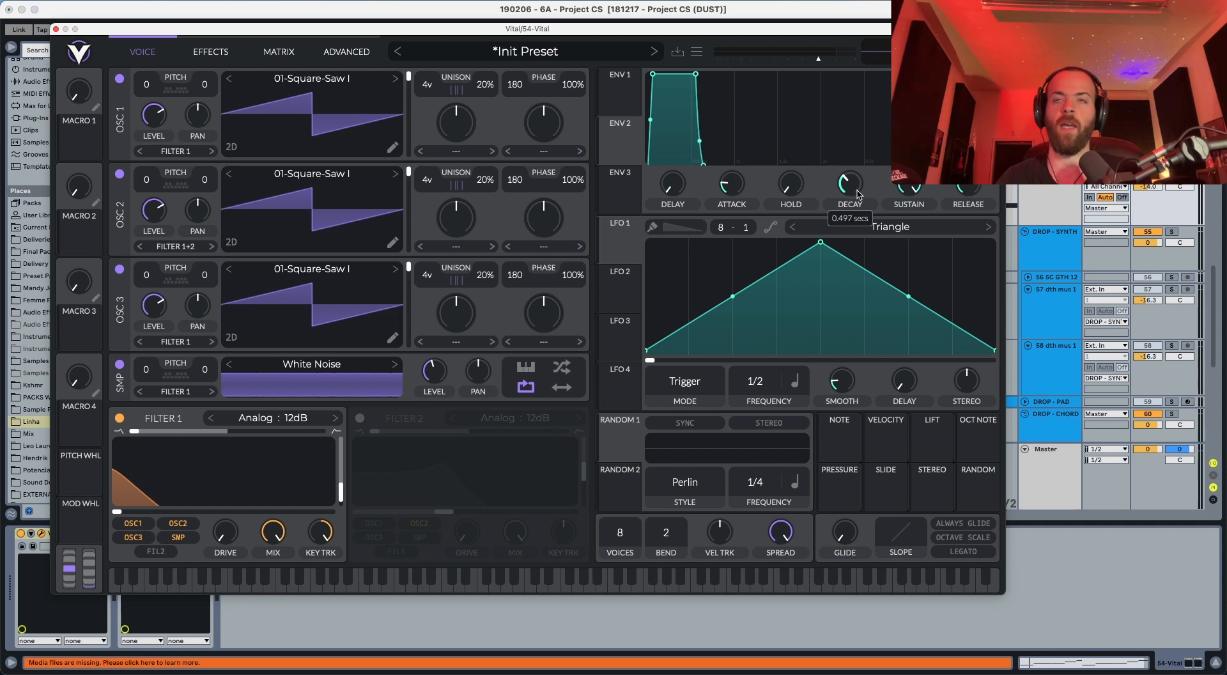
drag(909, 190, 905, 231)
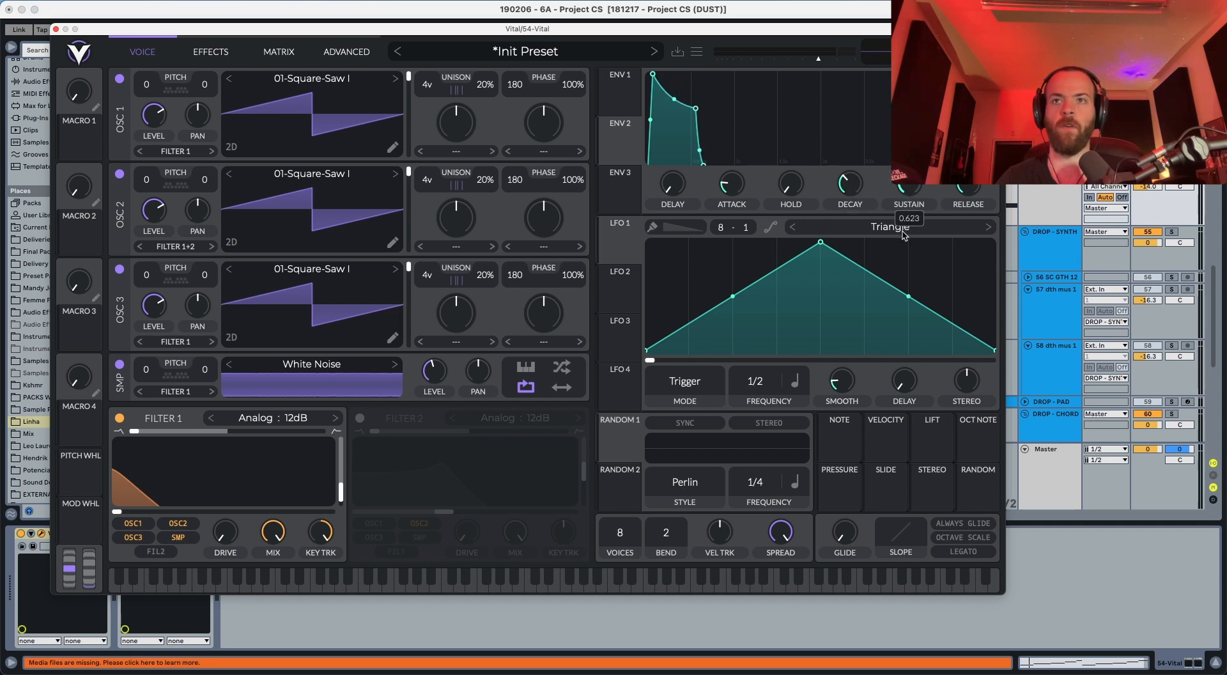
drag(963, 191, 964, 187)
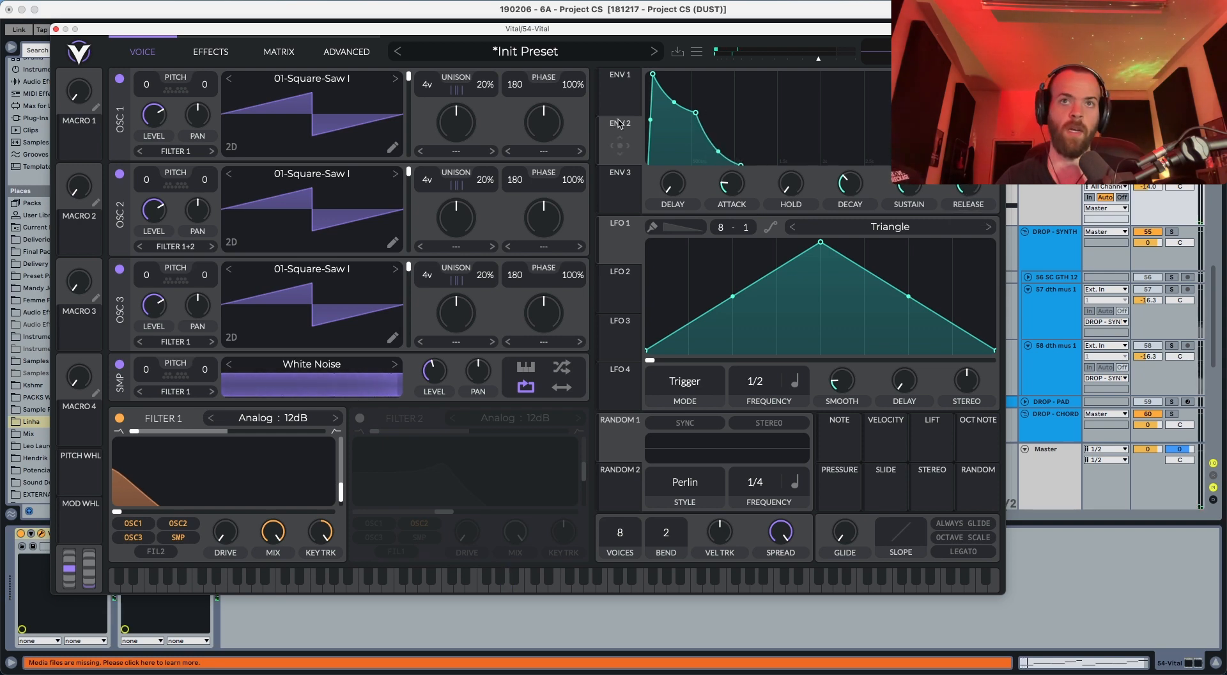
drag(625, 144, 174, 498)
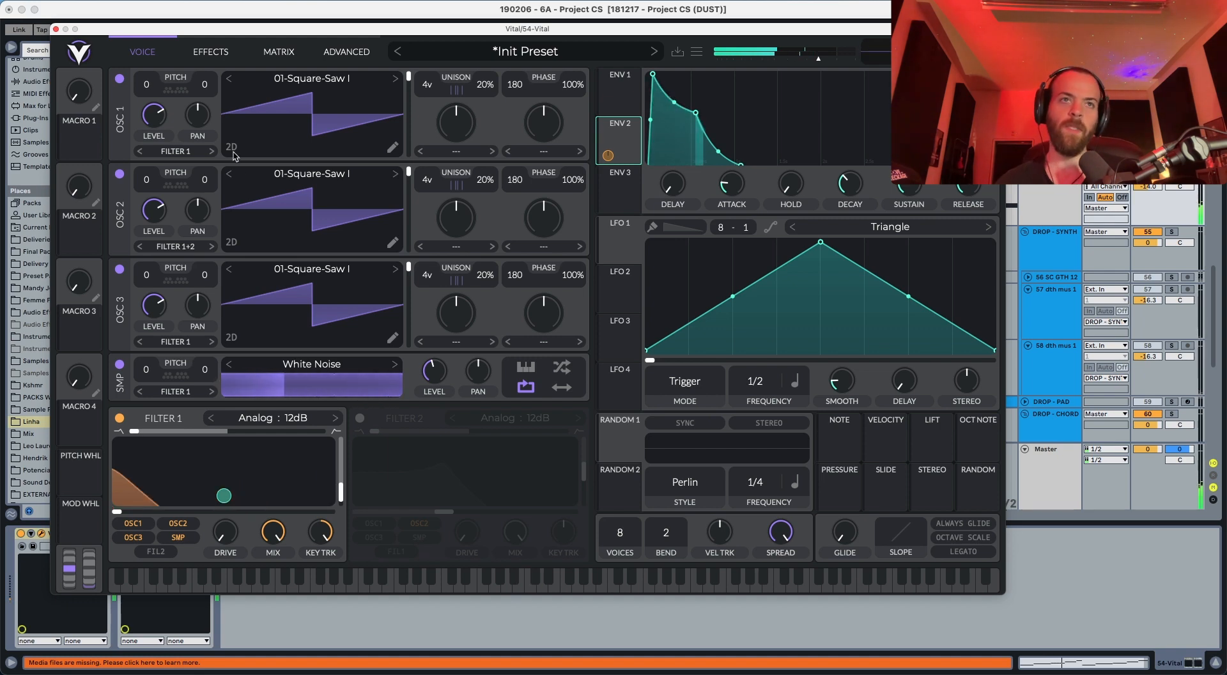
- Enable Distortion in the effects section and order the chain as Distortion, Compressor, Chorus, Delay, Reverb
click(210, 56)
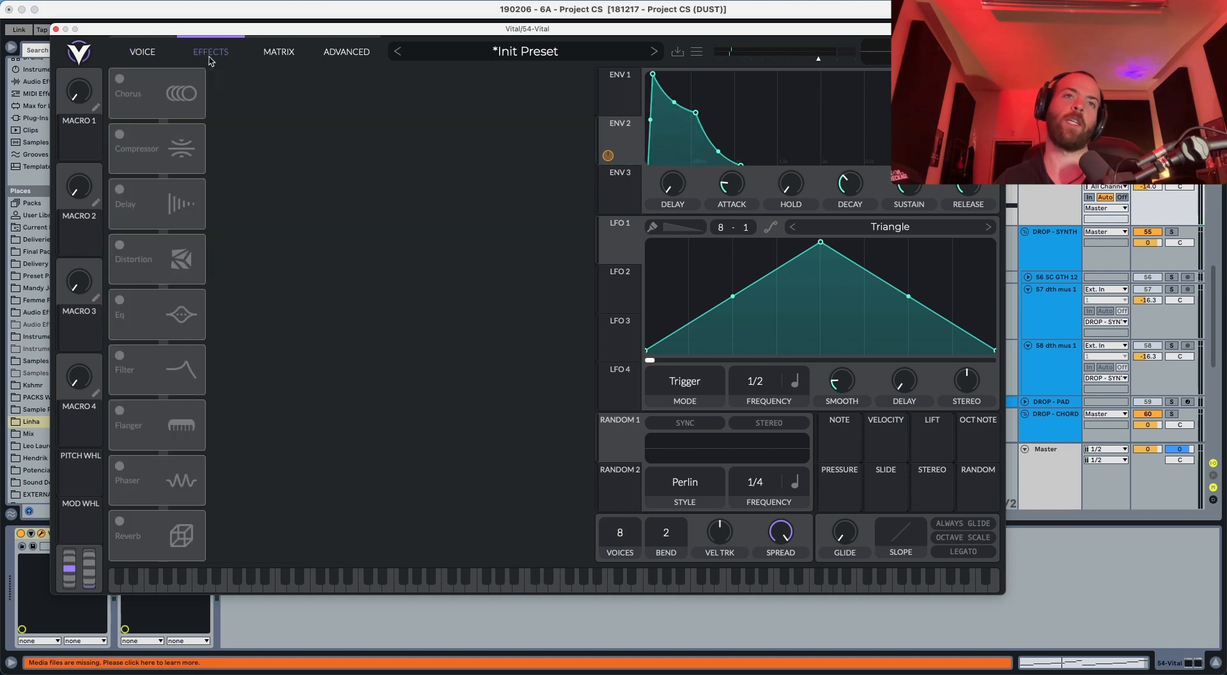
click(120, 245)
drag(128, 256, 128, 96)
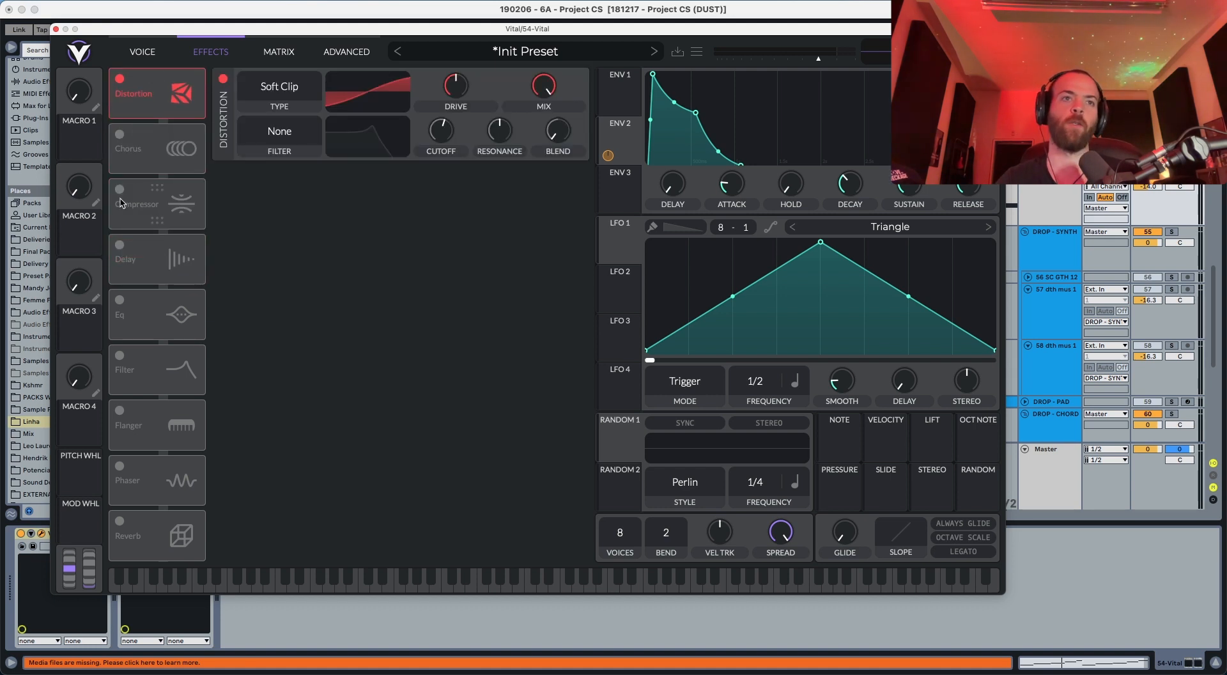
drag(121, 203, 125, 149)
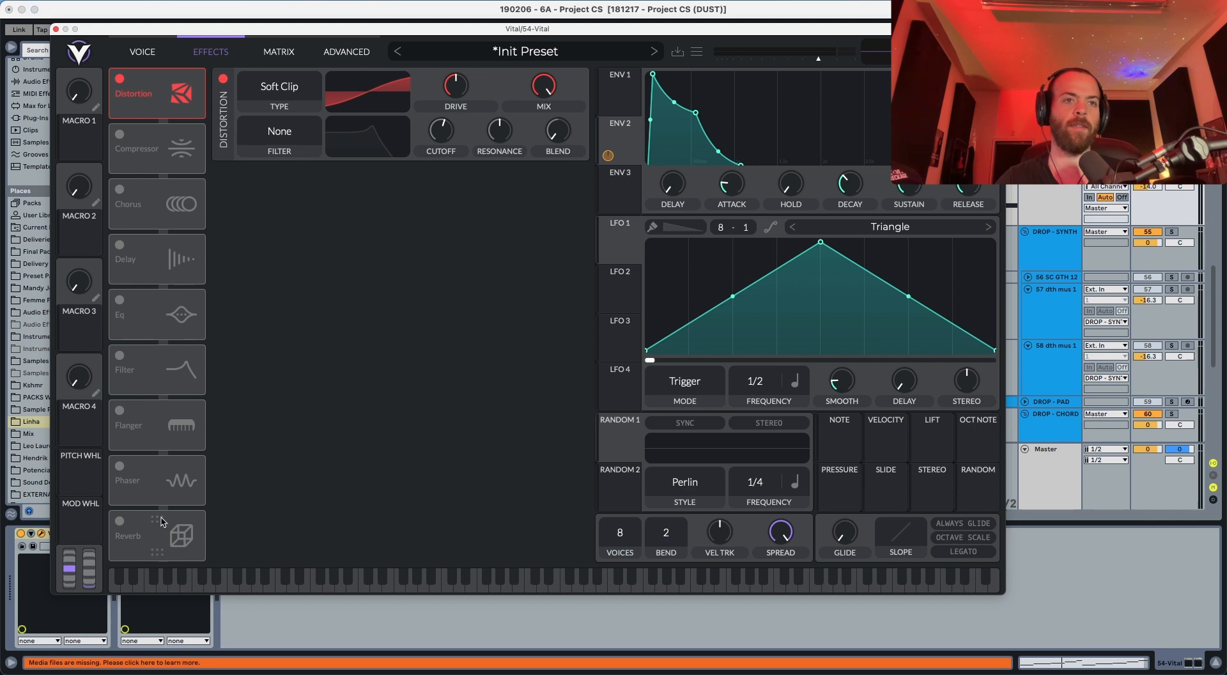
drag(161, 522, 156, 314)
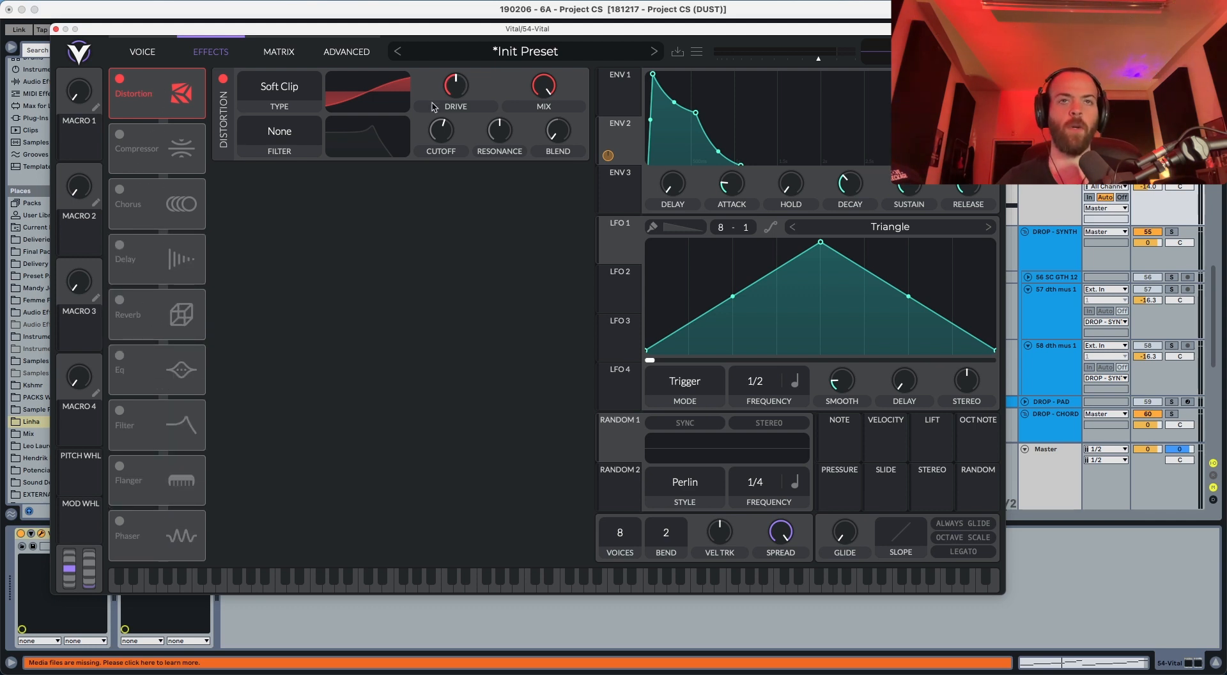
- Set the distortion drive to about 12.7 dB and its mix to about half, comparing the sound with it off and on
drag(439, 97, 453, 74)
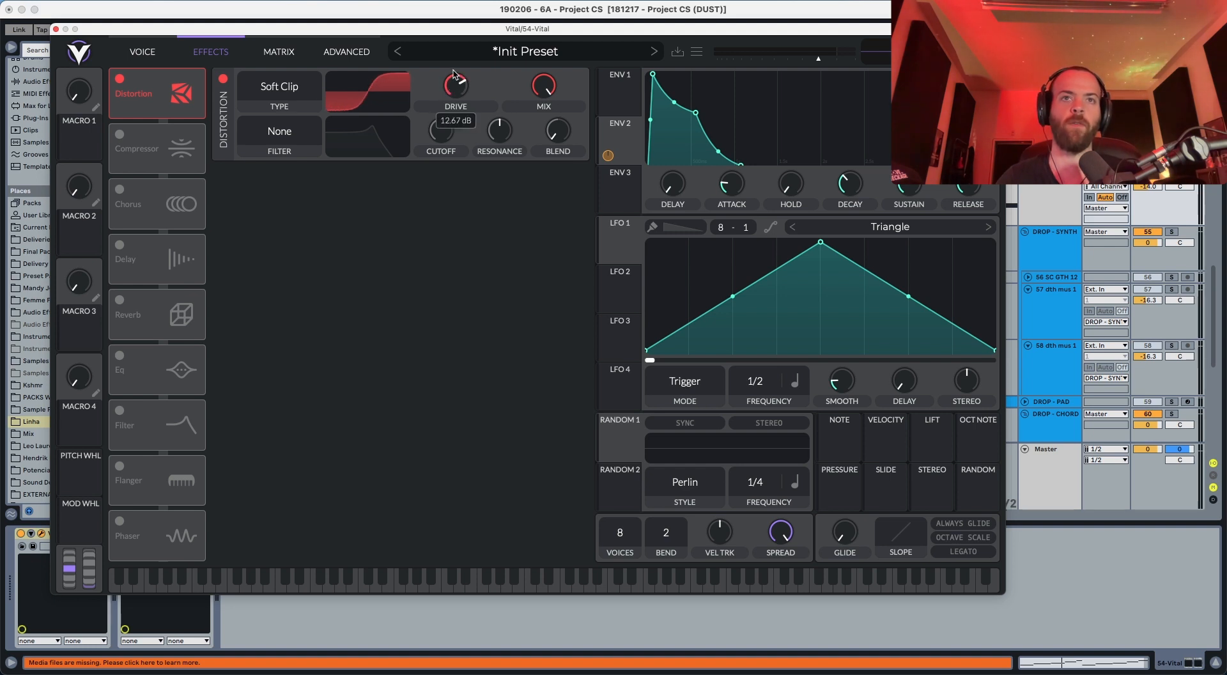
mouse_move(533, 88)
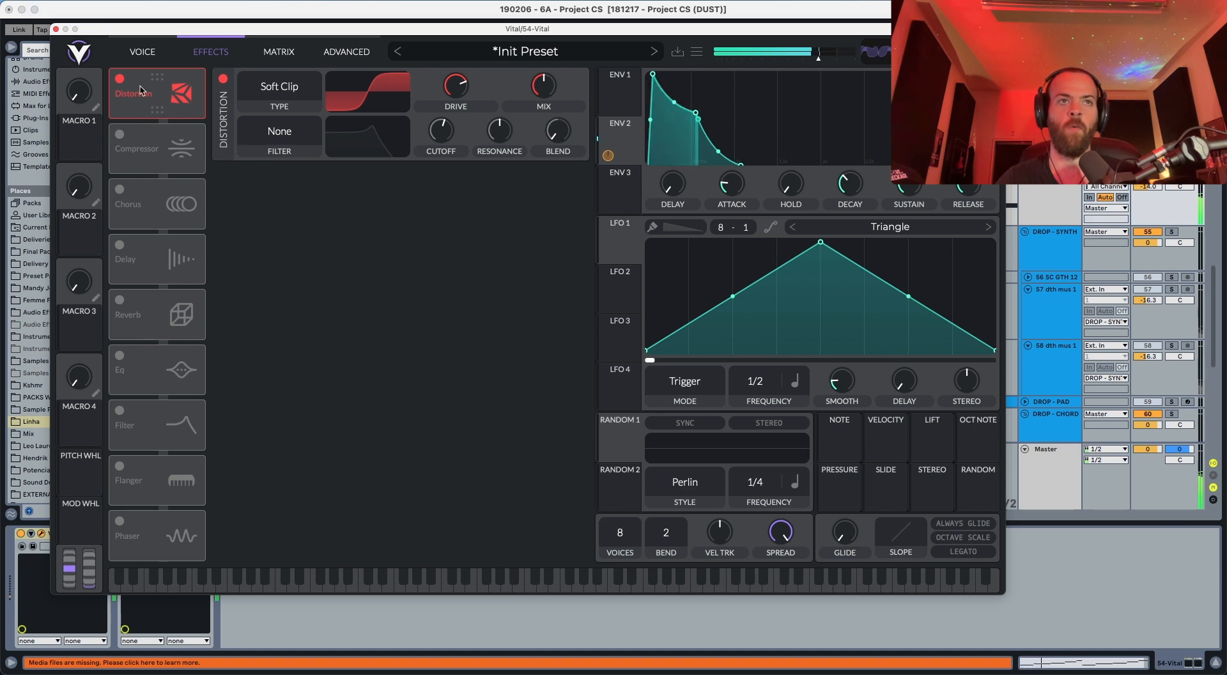
click(120, 79)
click(120, 79)
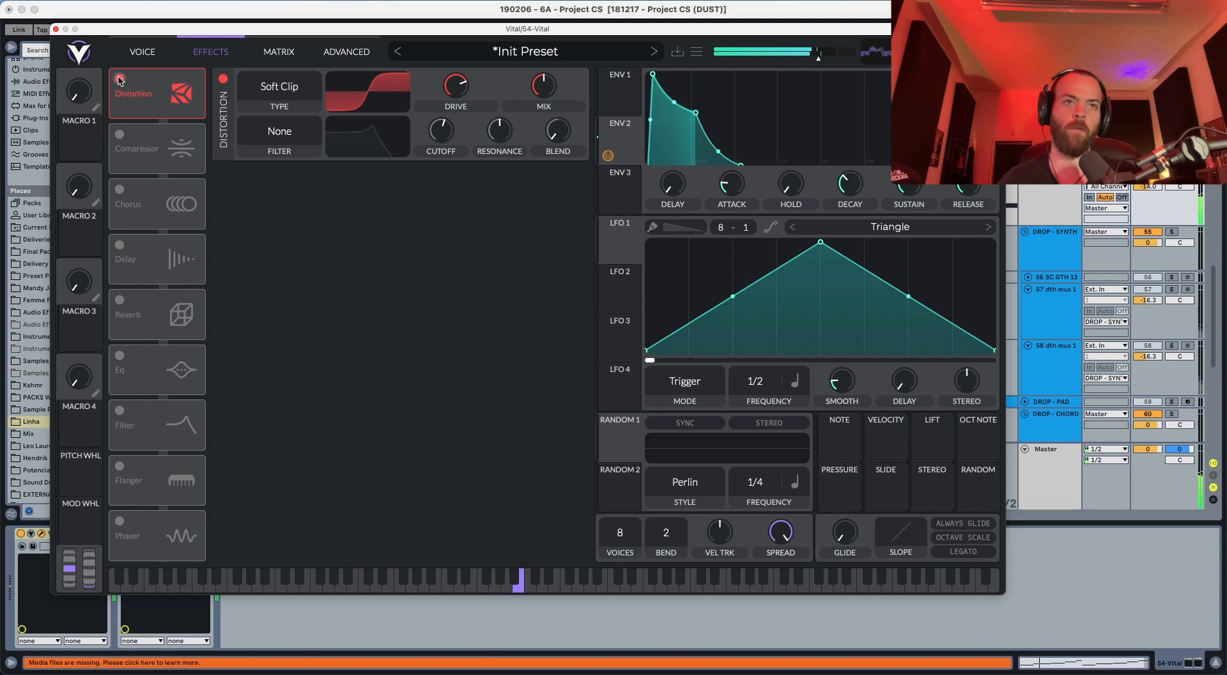
- Enable the compressor in Single Band mode with about 4.36 dB band gain, lowering its lower threshold fully and raising its upper threshold near the maximum
click(121, 136)
click(272, 180)
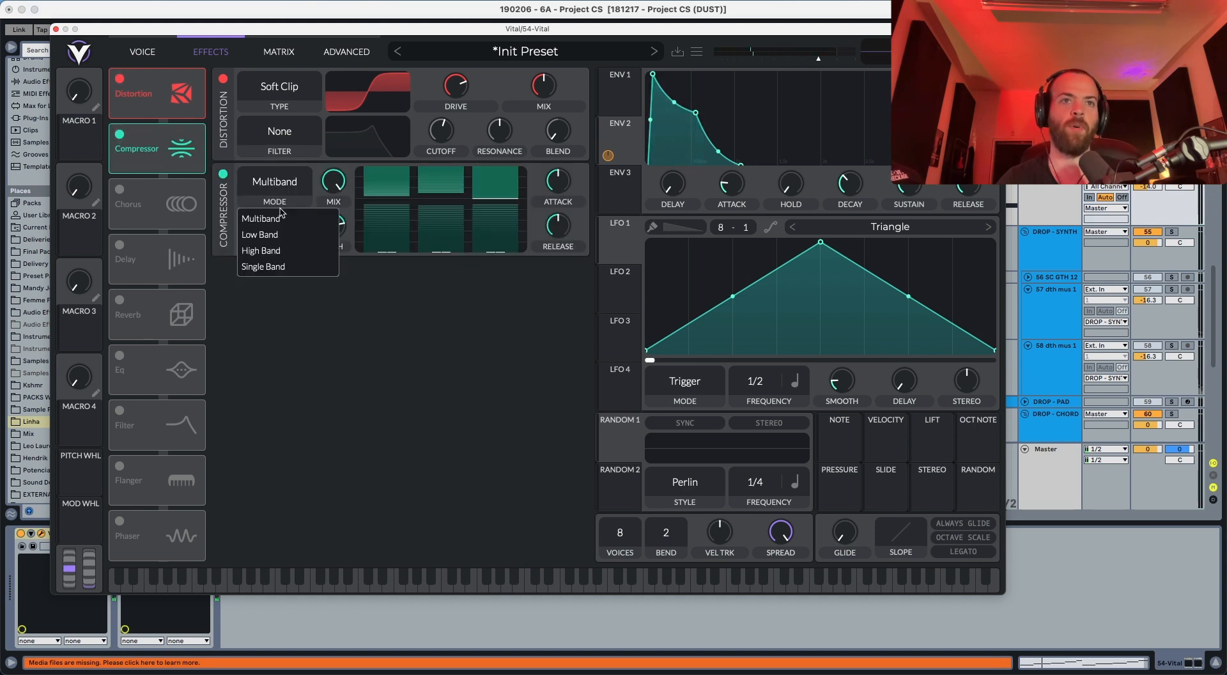
click(272, 259)
mouse_move(292, 229)
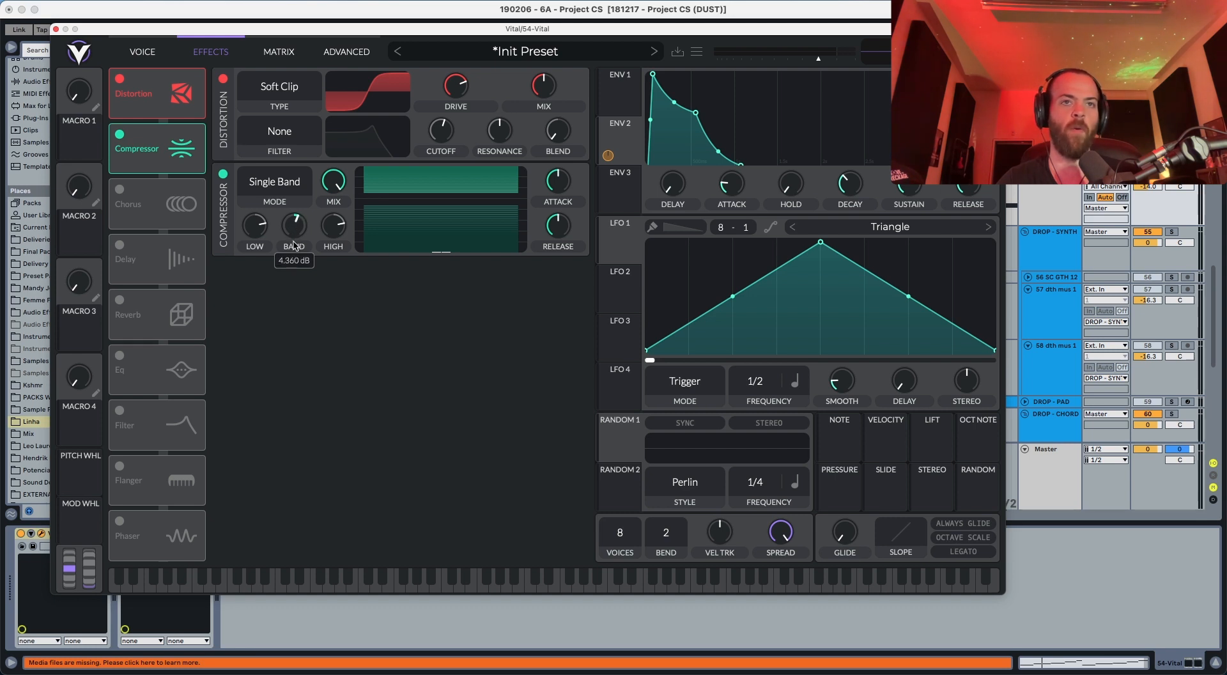
mouse_move(375, 204)
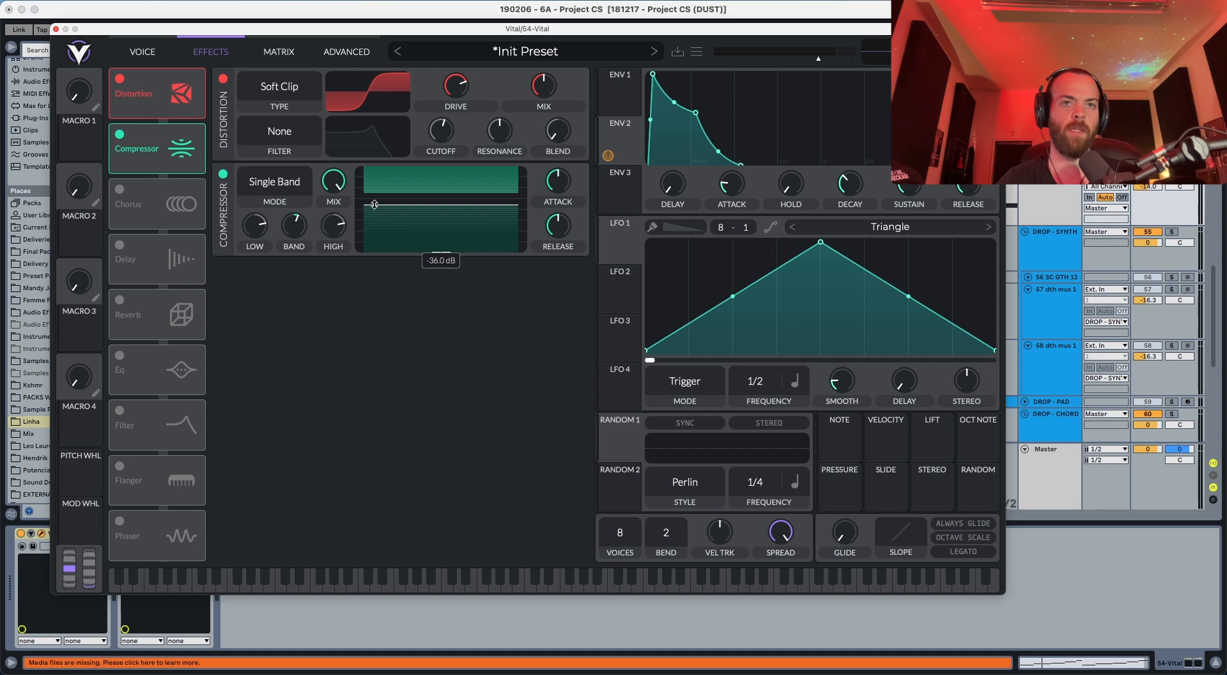
drag(375, 204, 371, 267)
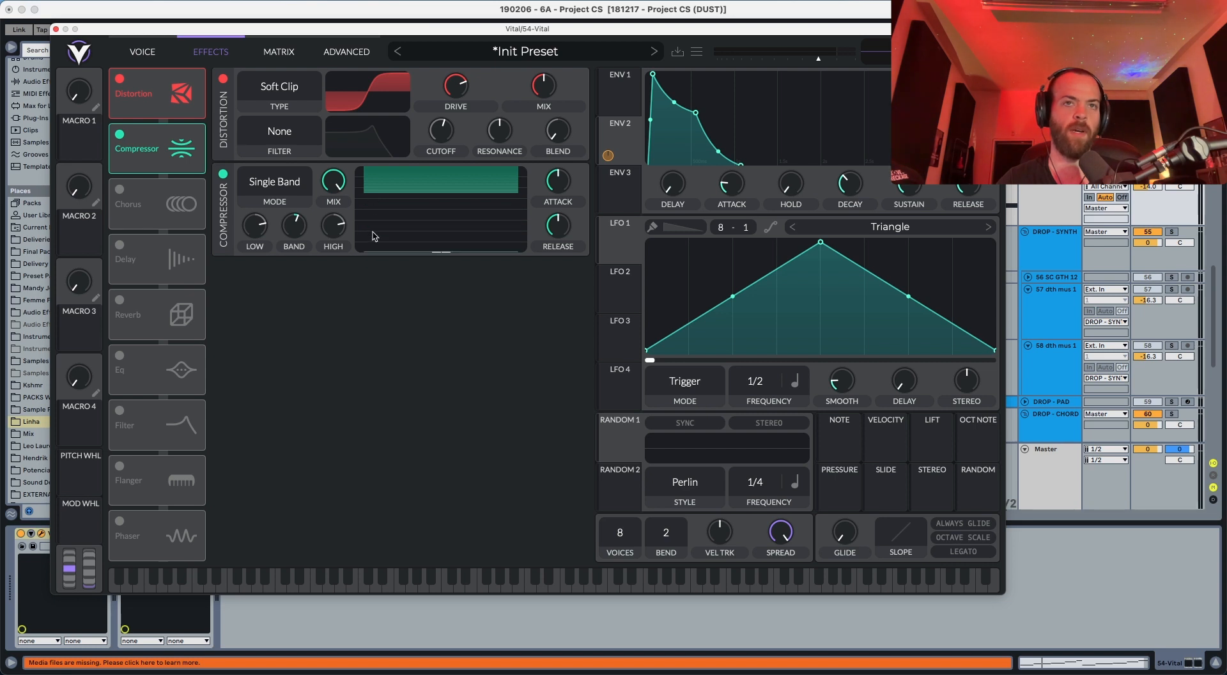
drag(376, 193, 382, 174)
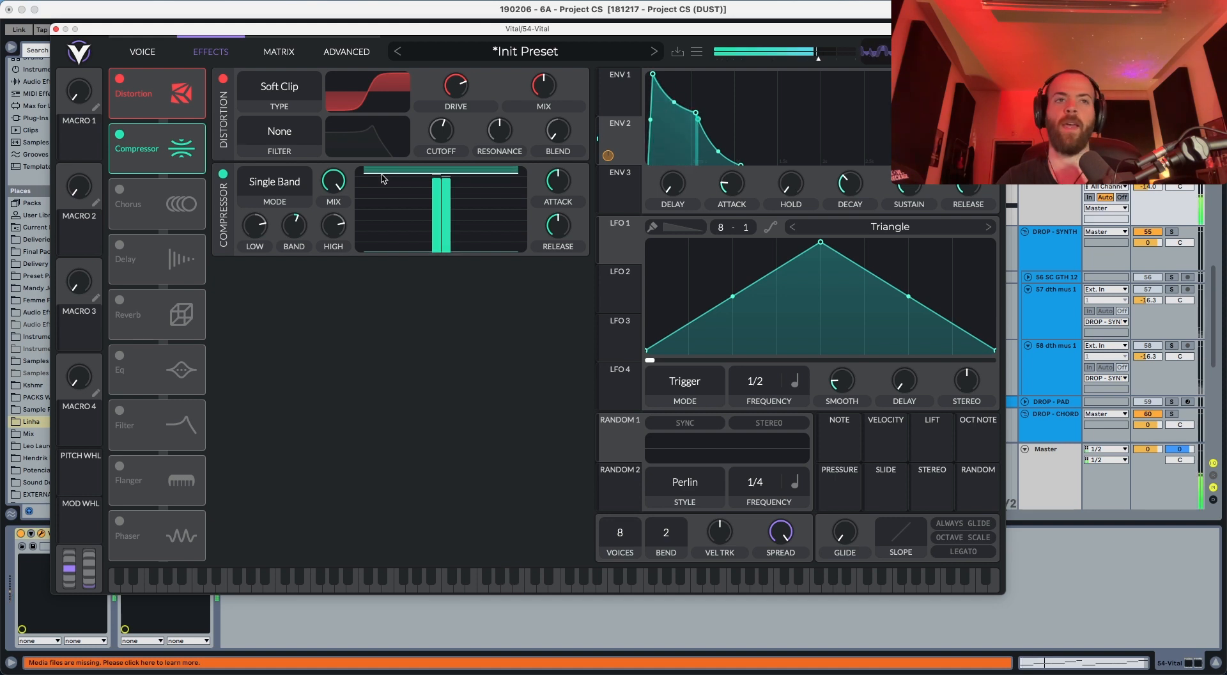
- Enable the chorus with 8 voices, a 16/1 frequency and full depth
click(121, 191)
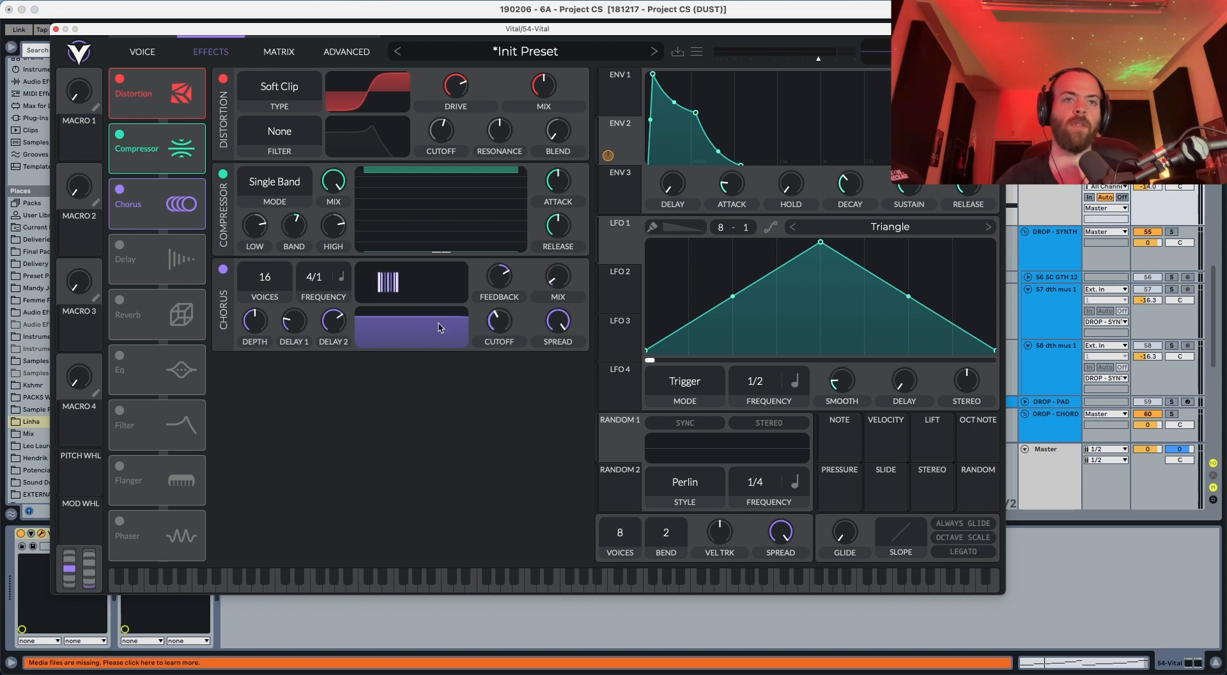
drag(316, 248, 314, 330)
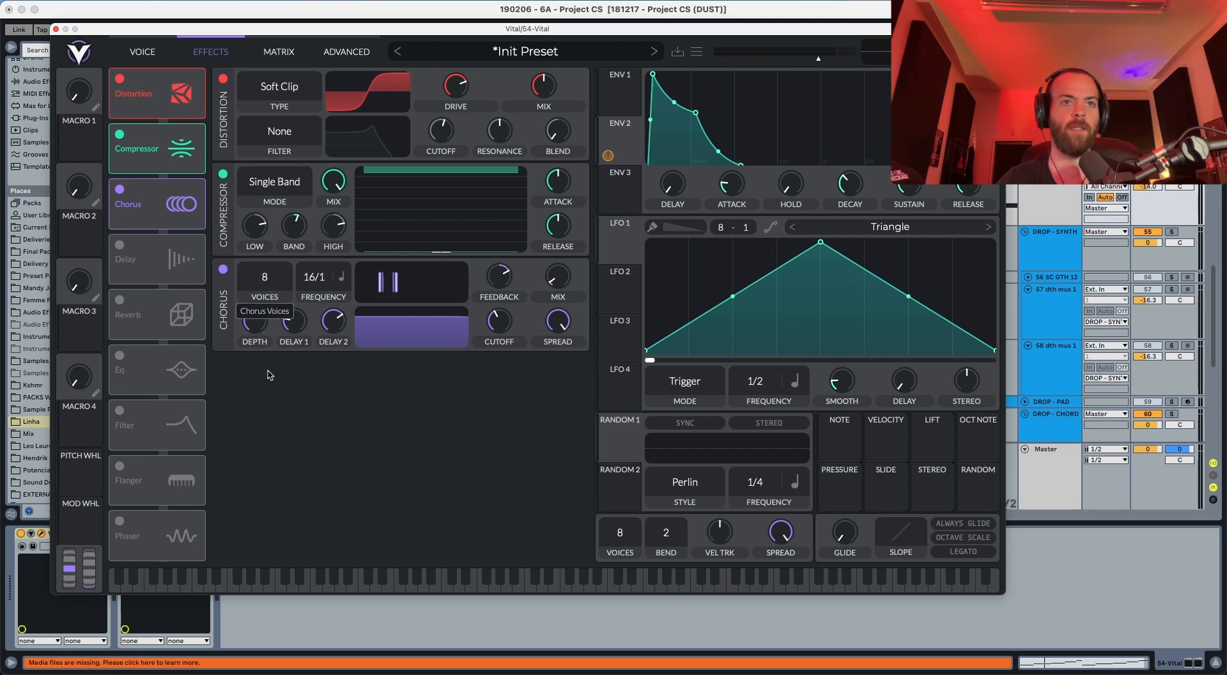
drag(258, 328, 255, 282)
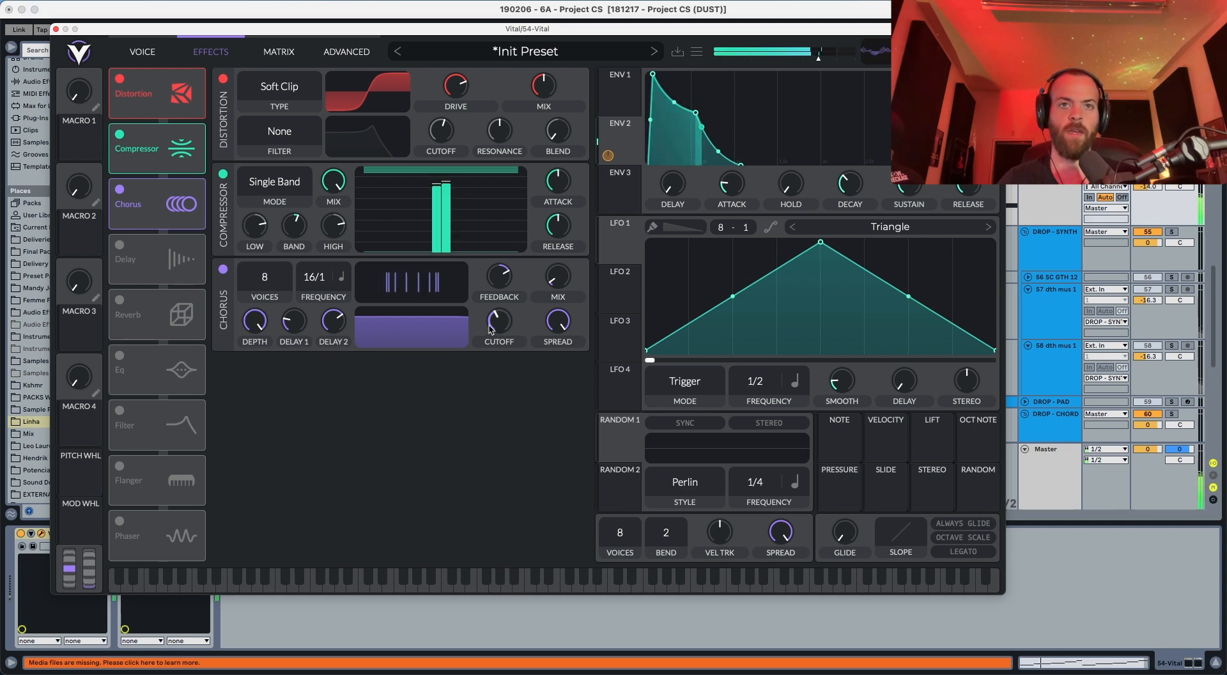
- Raise the chorus cutoff, reduce its spread to about half, and compare the sound with the chorus off and on
drag(493, 329, 500, 306)
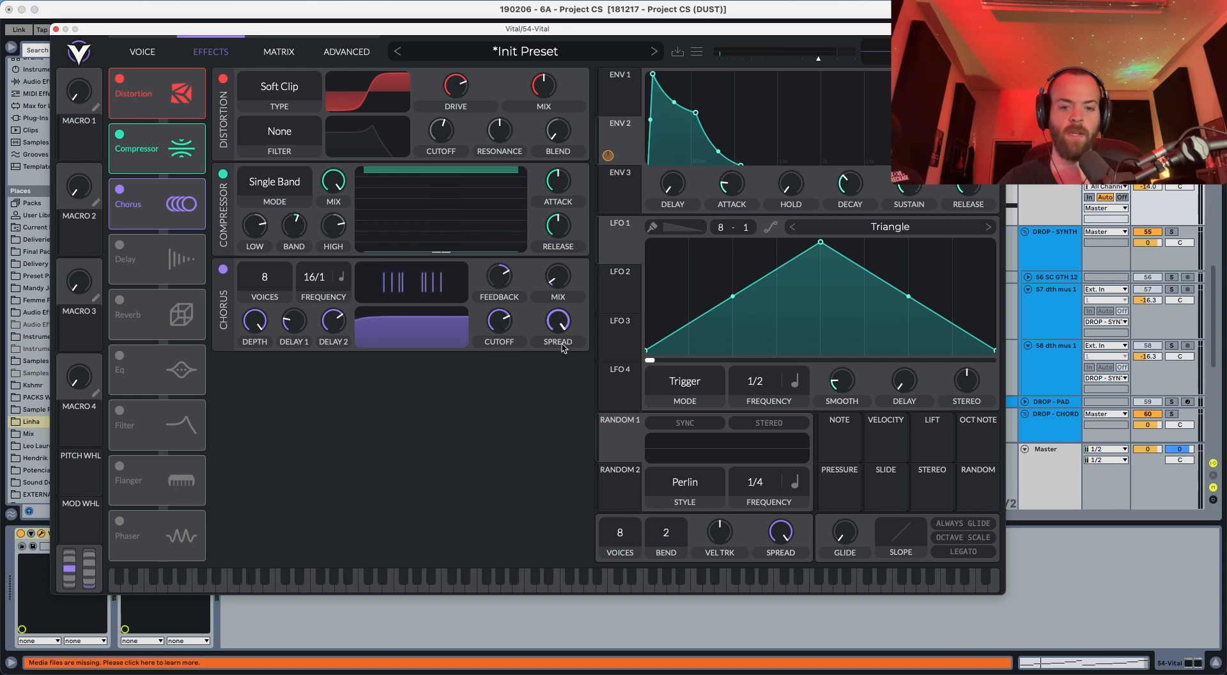
drag(565, 334, 554, 389)
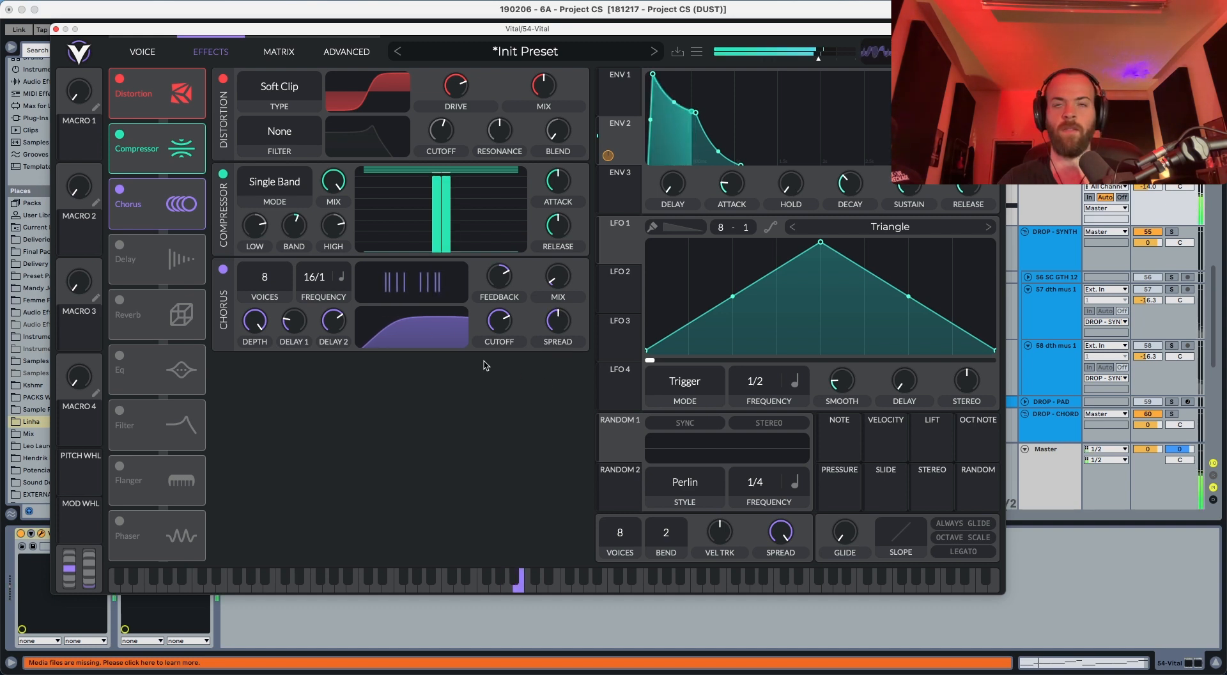
click(222, 269)
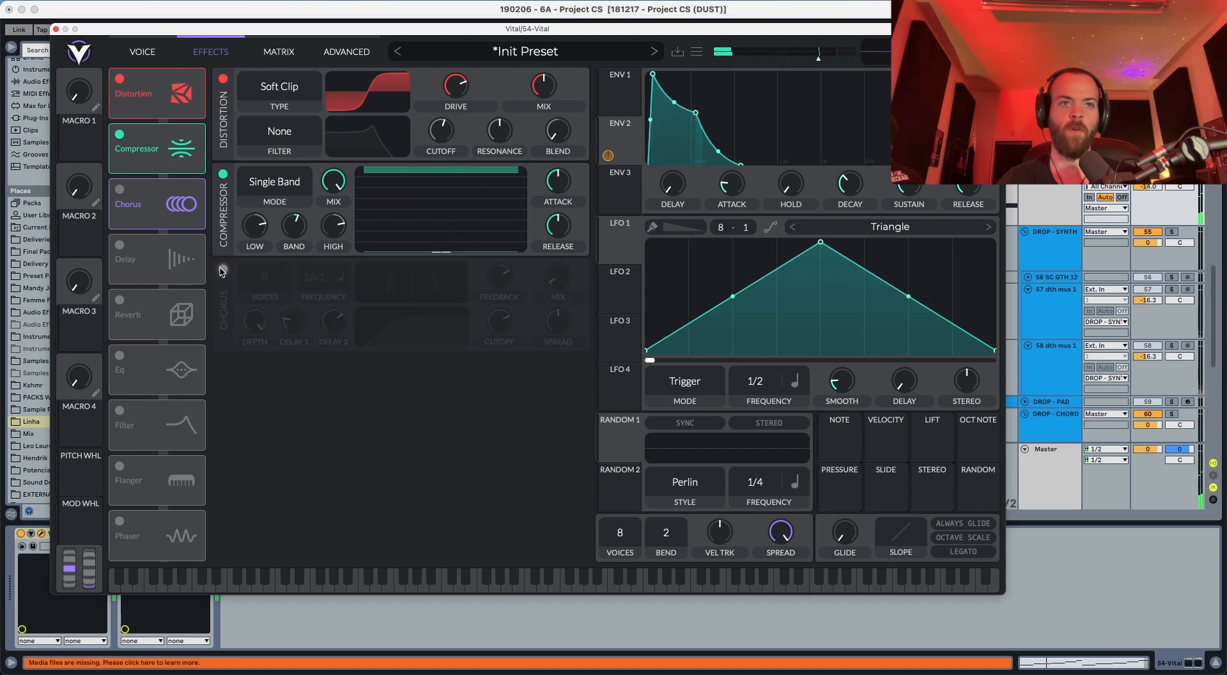
click(222, 269)
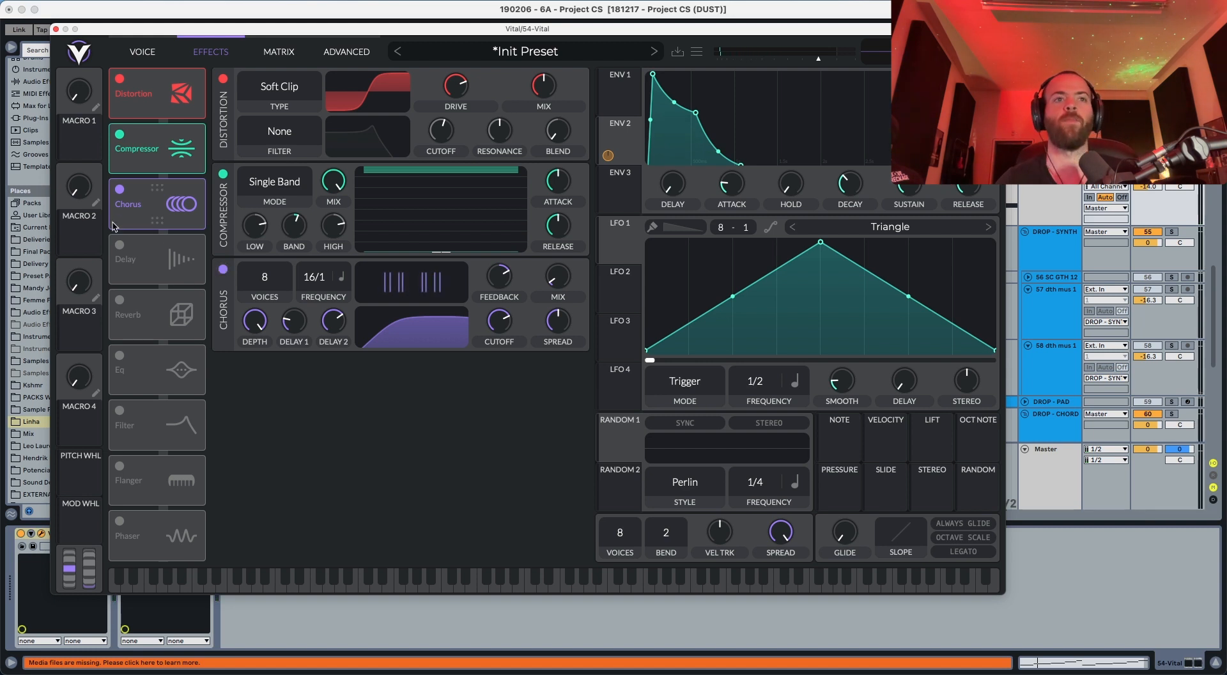
- Enable the delay in Stereo mode with both frequencies at 1/32
click(119, 246)
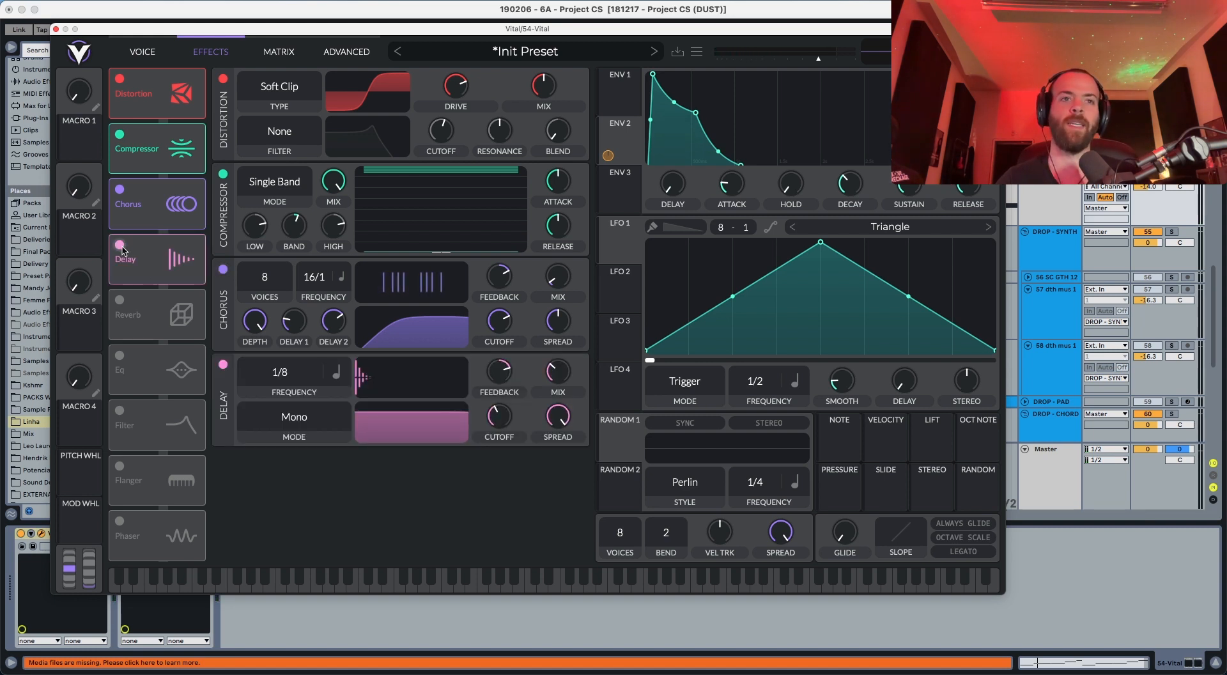
click(286, 431)
click(291, 468)
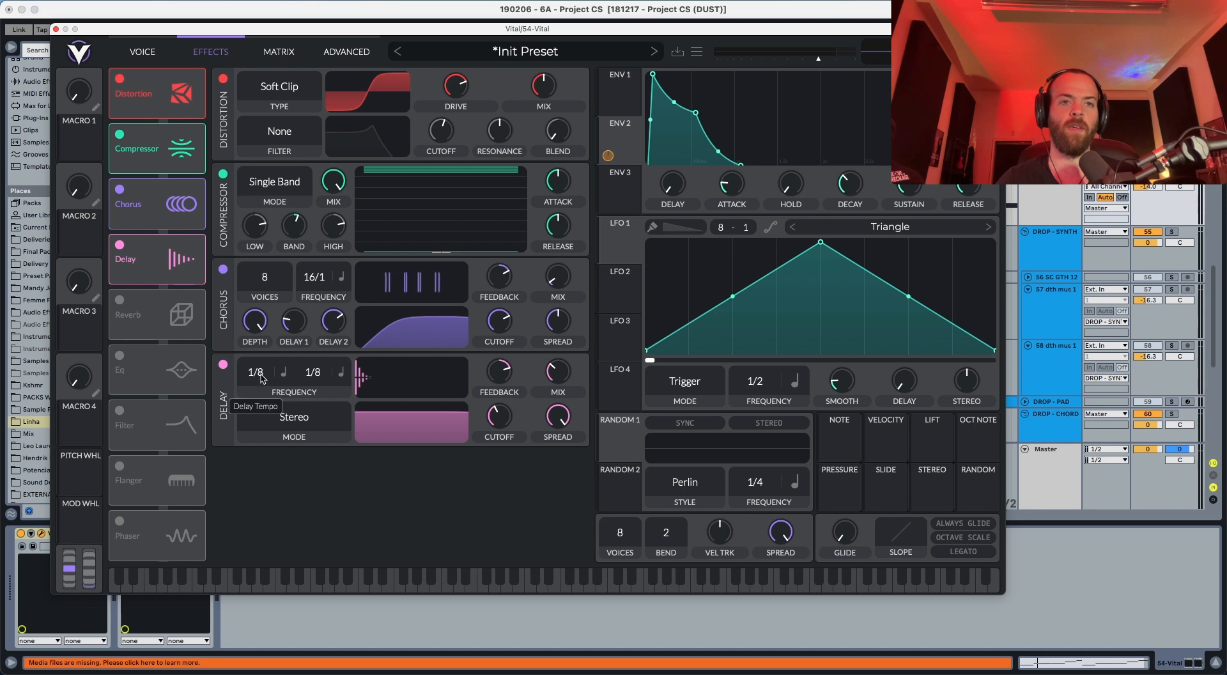
drag(253, 404, 321, 275)
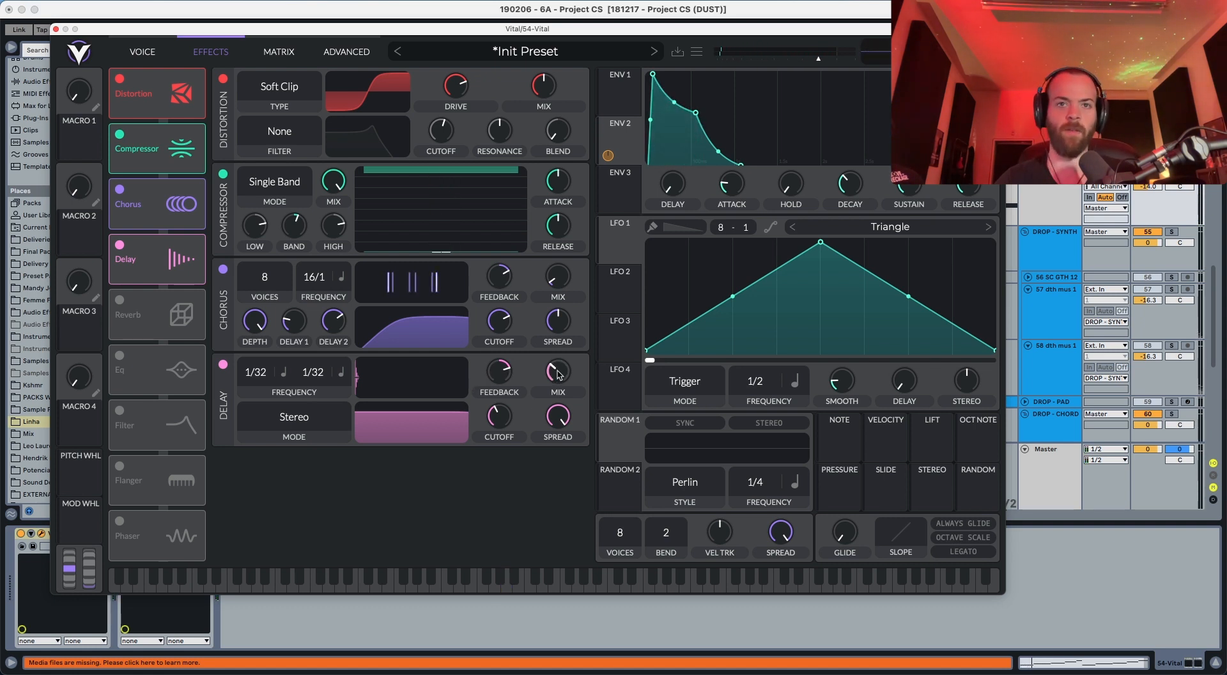
- Lower the delay mix, raise its cutoff to about 99.48 and reduce its spread to slightly above half
drag(558, 374, 559, 406)
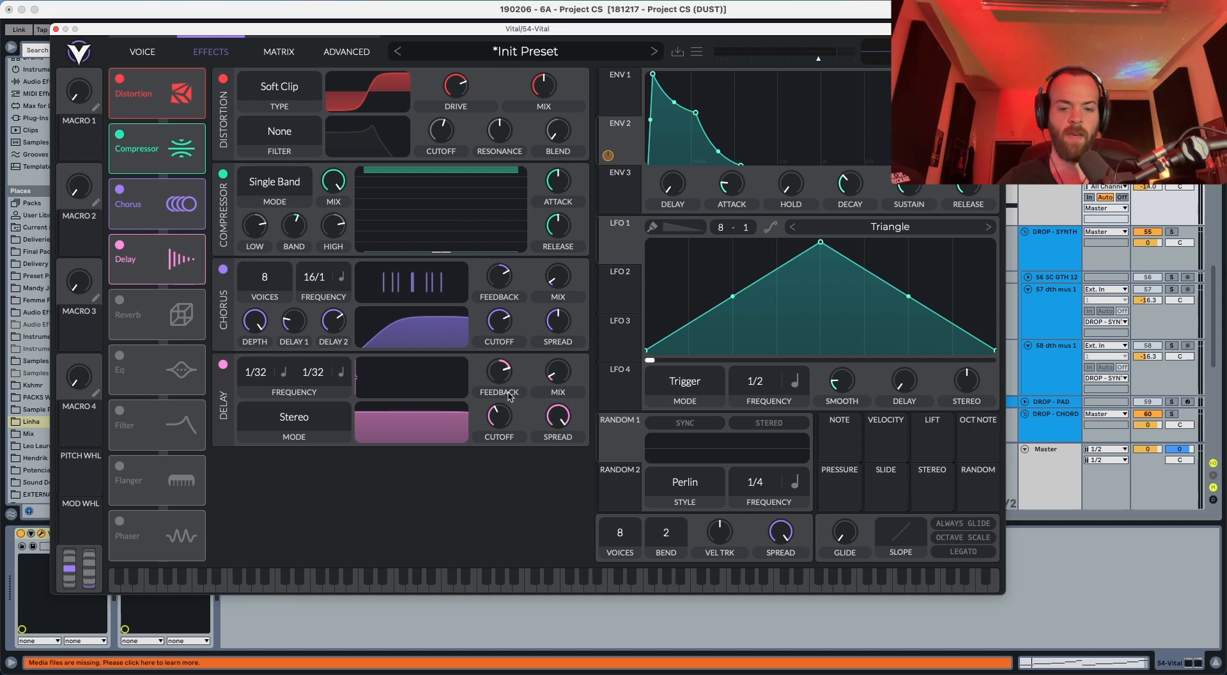
drag(499, 417, 508, 384)
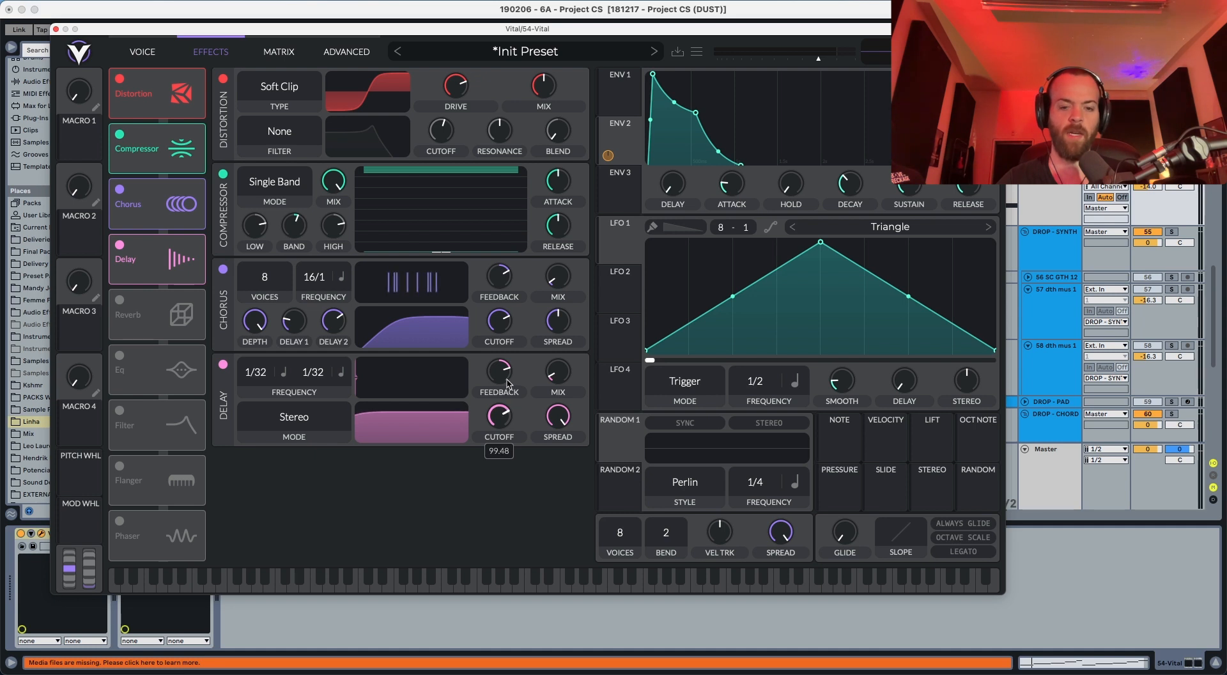
drag(558, 417, 550, 472)
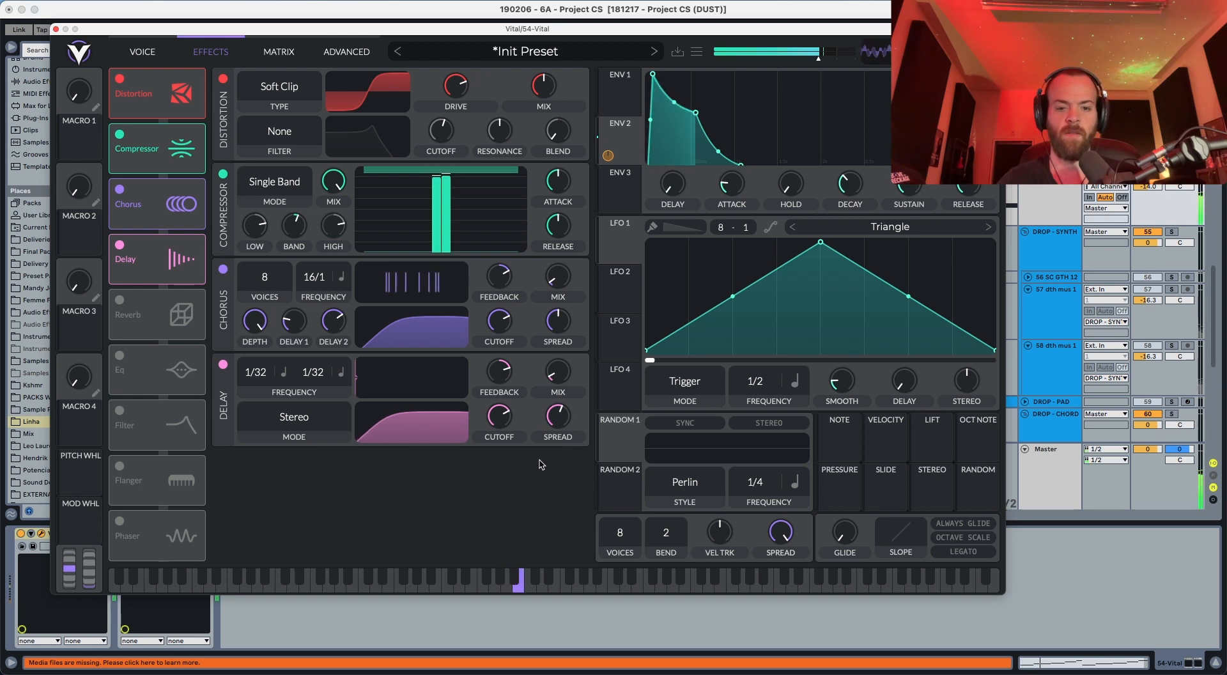
- Enable the reverb and pull down its low shelf while raising the shelf's cutoff to reduce the low frequencies
click(118, 299)
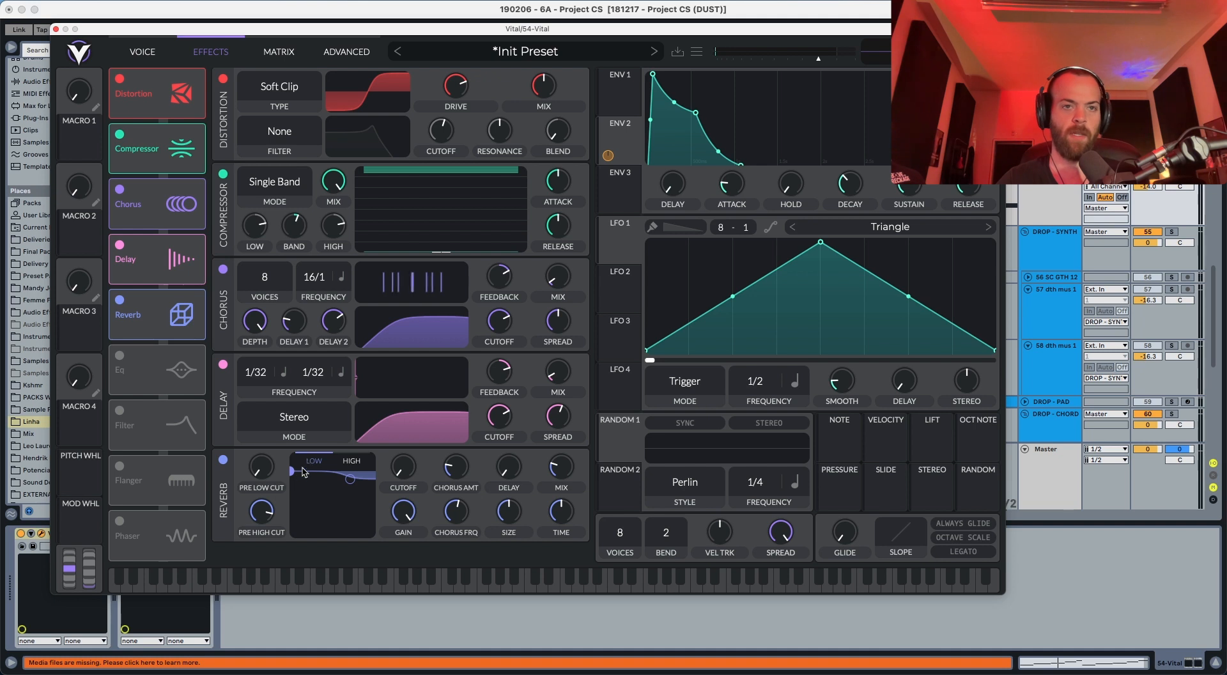
drag(294, 474, 321, 502)
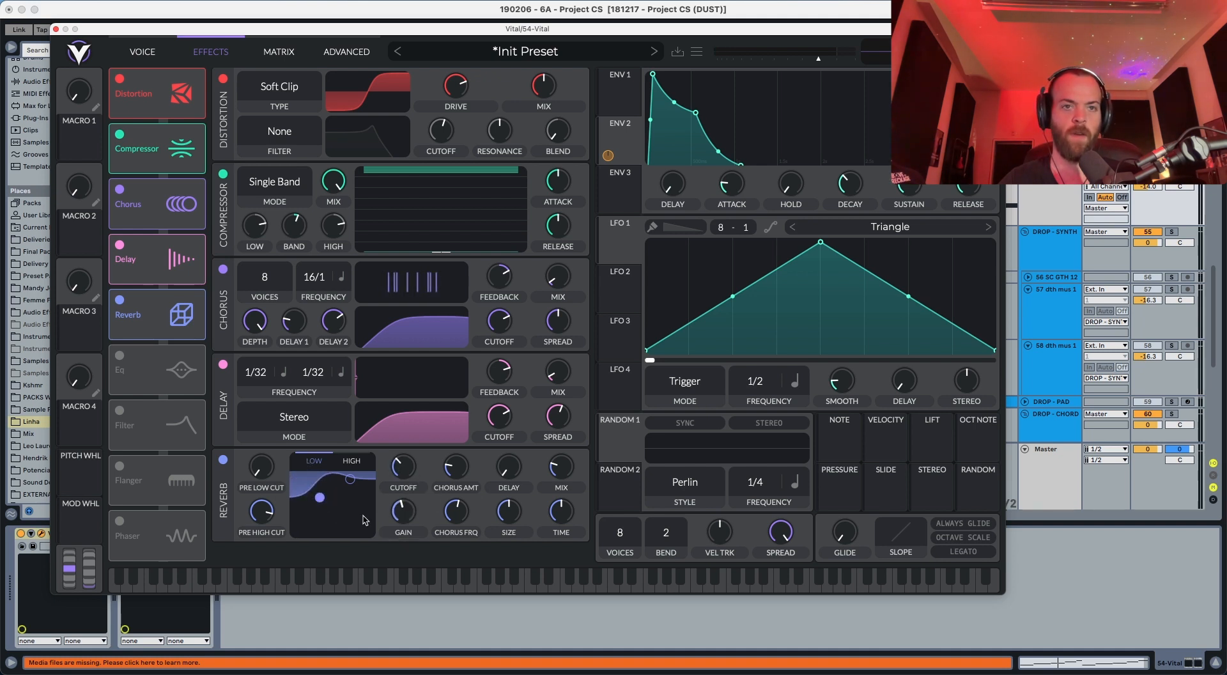
drag(321, 502, 326, 506)
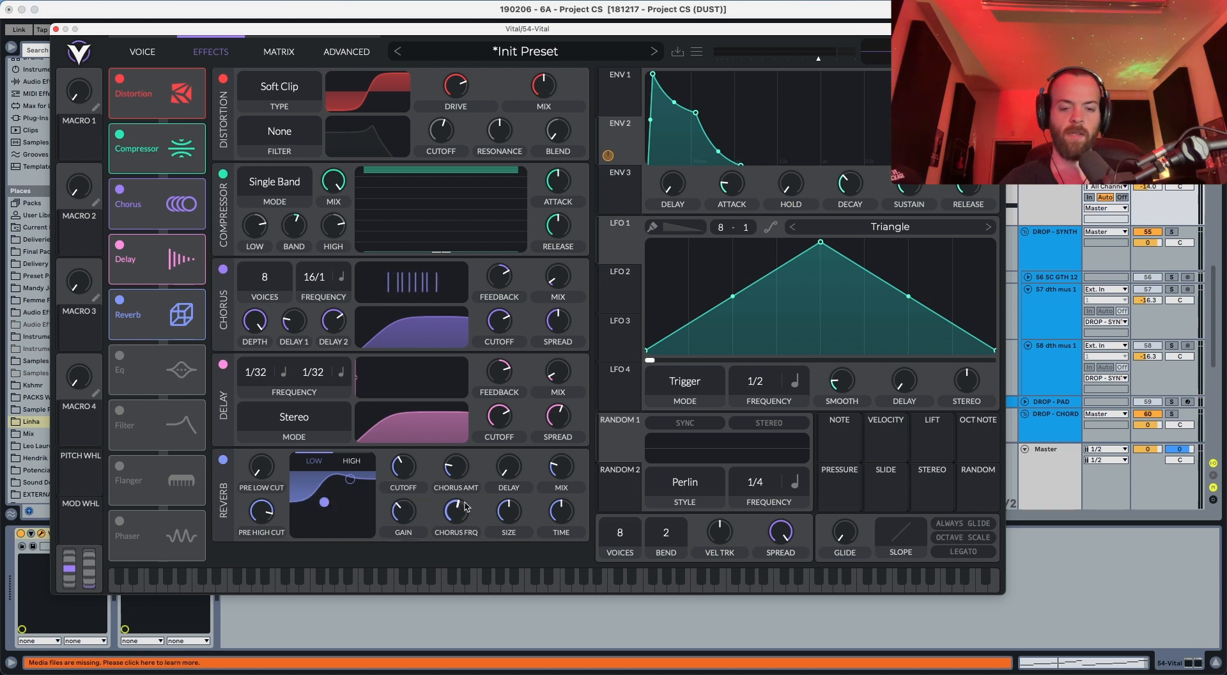
- Reduce the reverb size, shorten its time to about 0.267 seconds and lower its mix
drag(506, 511, 501, 535)
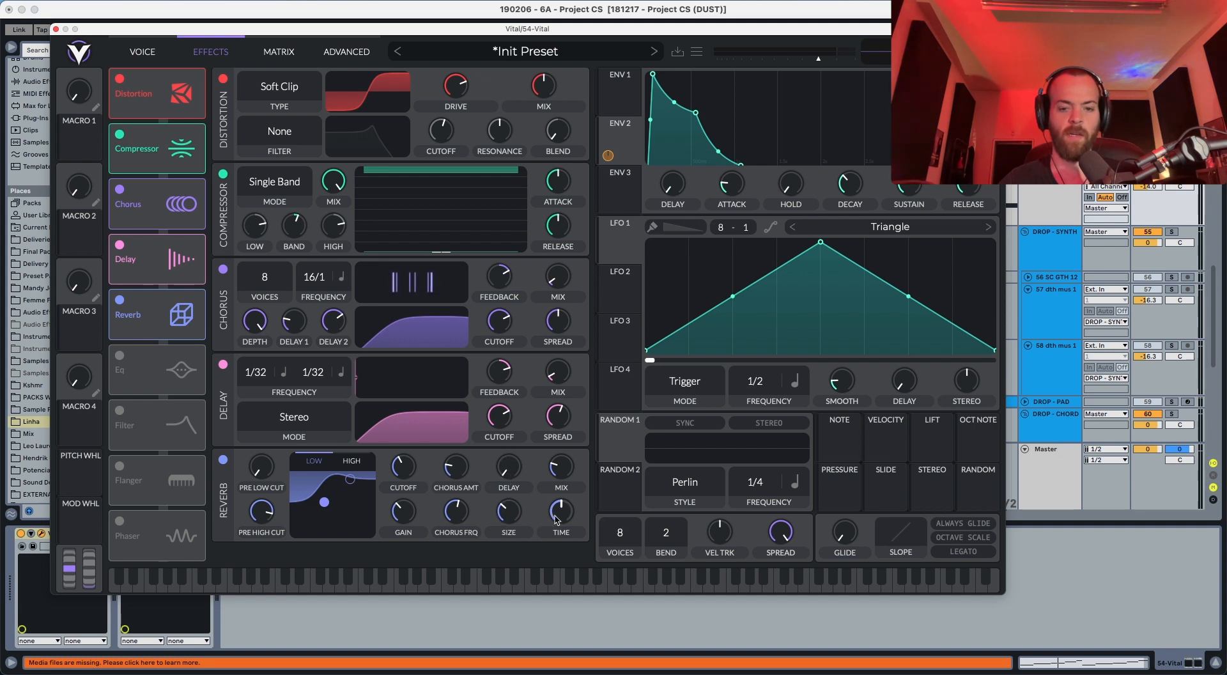
drag(563, 514, 560, 529)
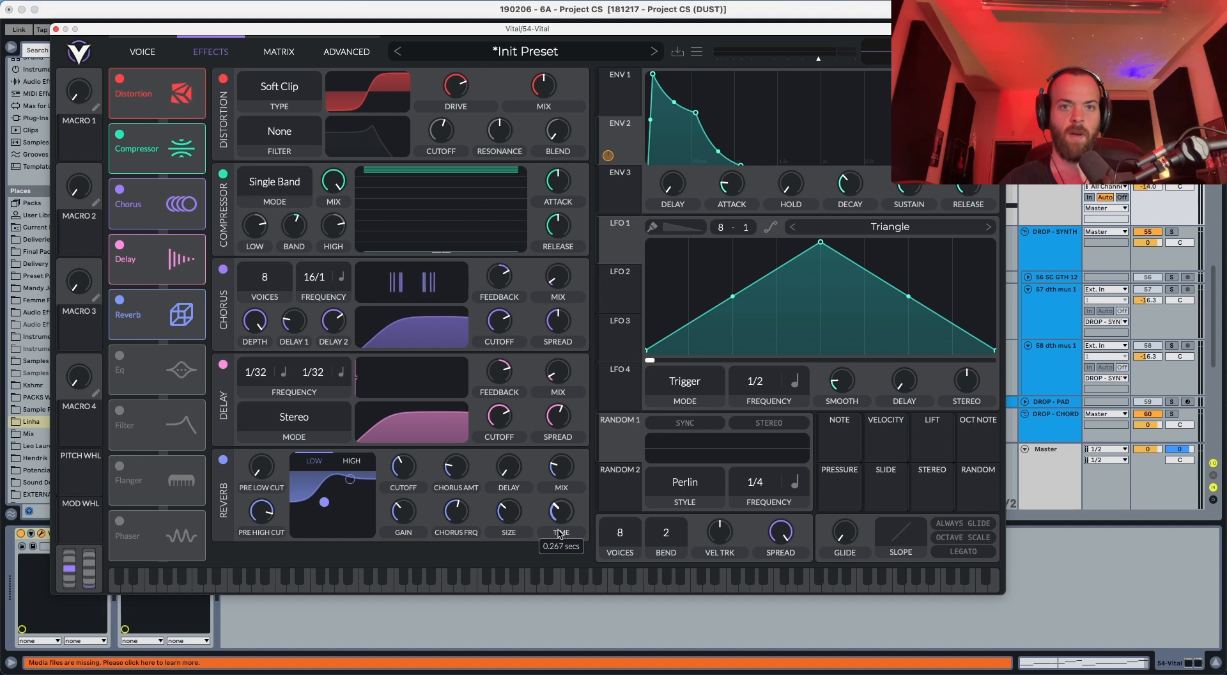
drag(568, 470, 566, 488)
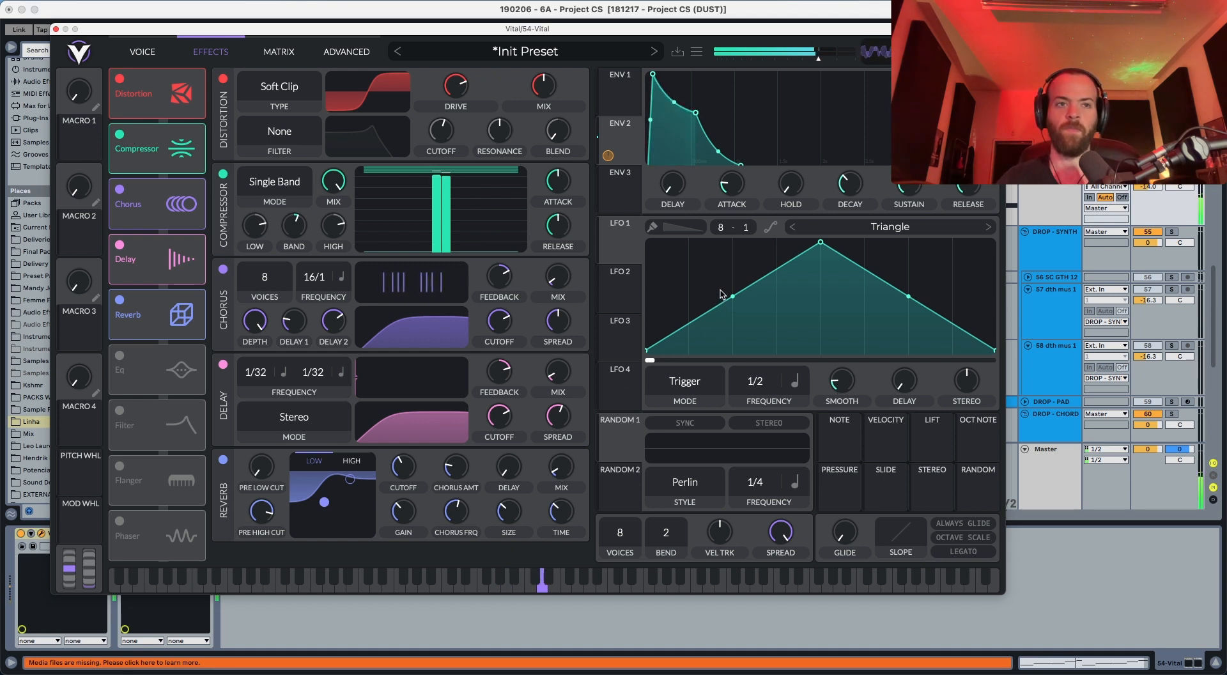
- Set the volume of the Vital track 54 to -12 dB in the Live project
click(1171, 175)
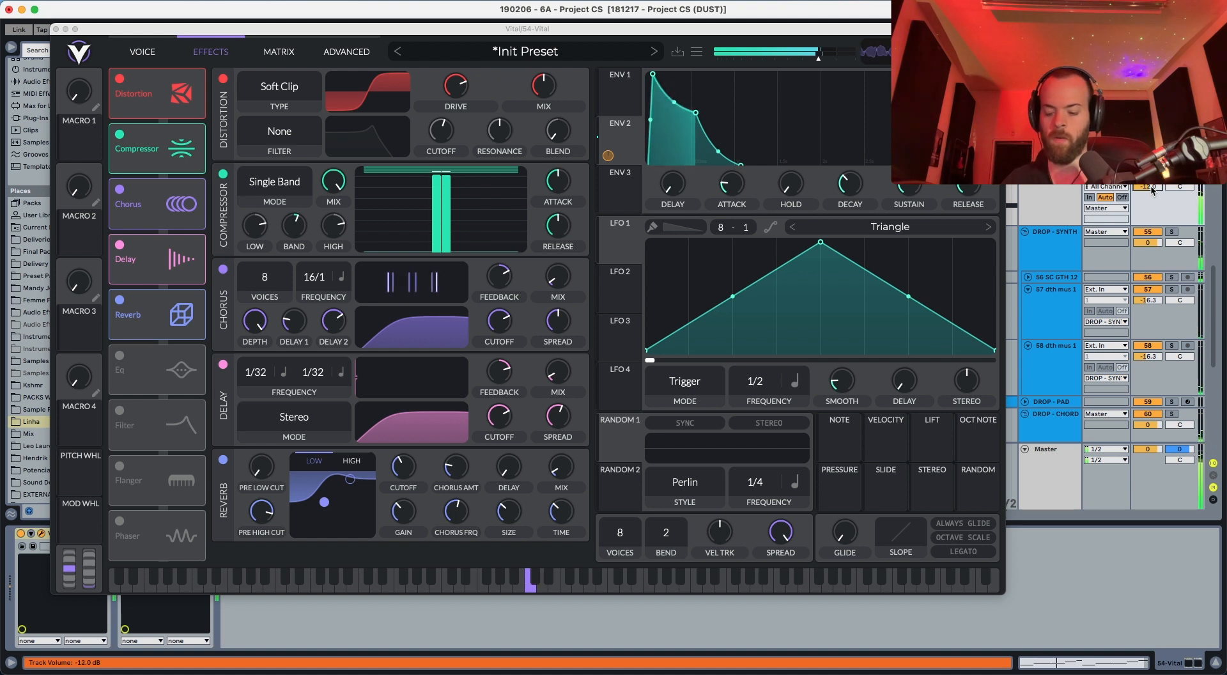
scroll(1153, 189, down, 1)
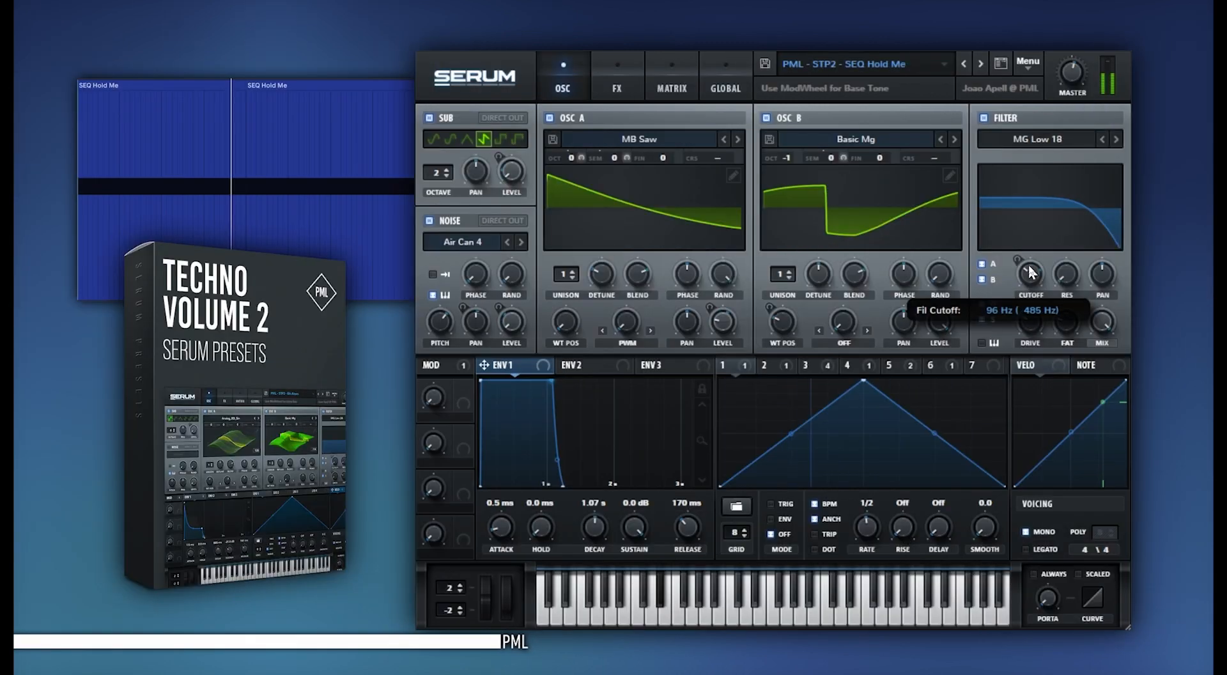
drag(1031, 256, 1023, 275)
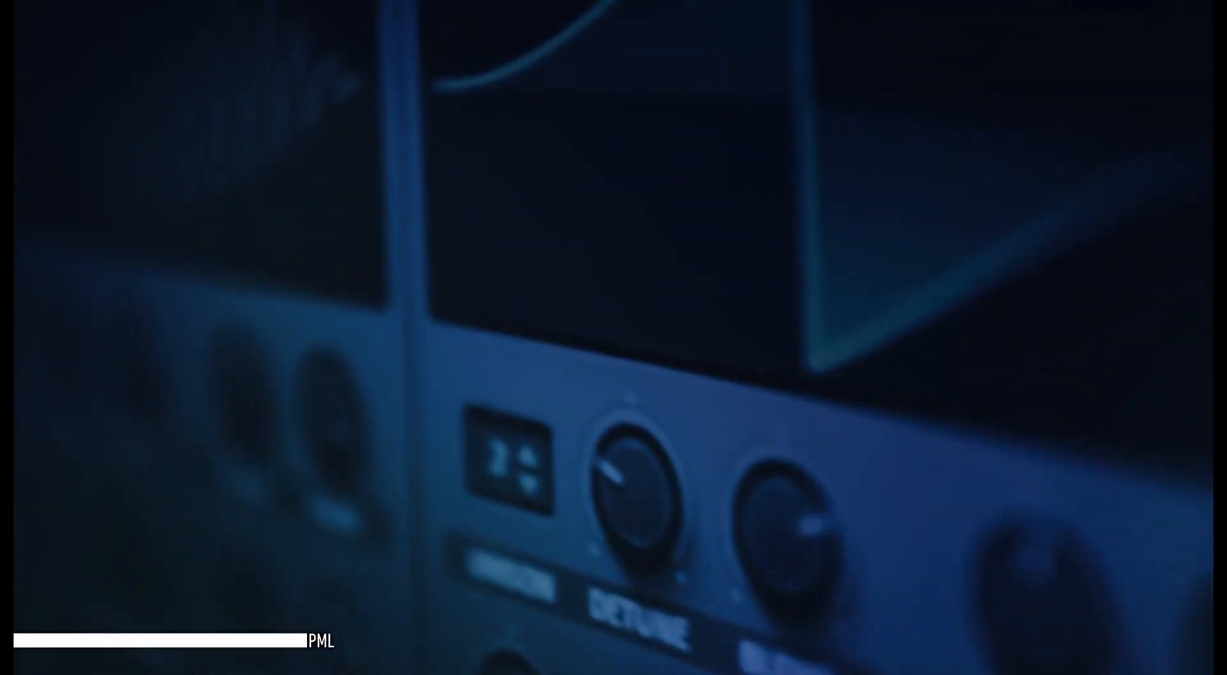